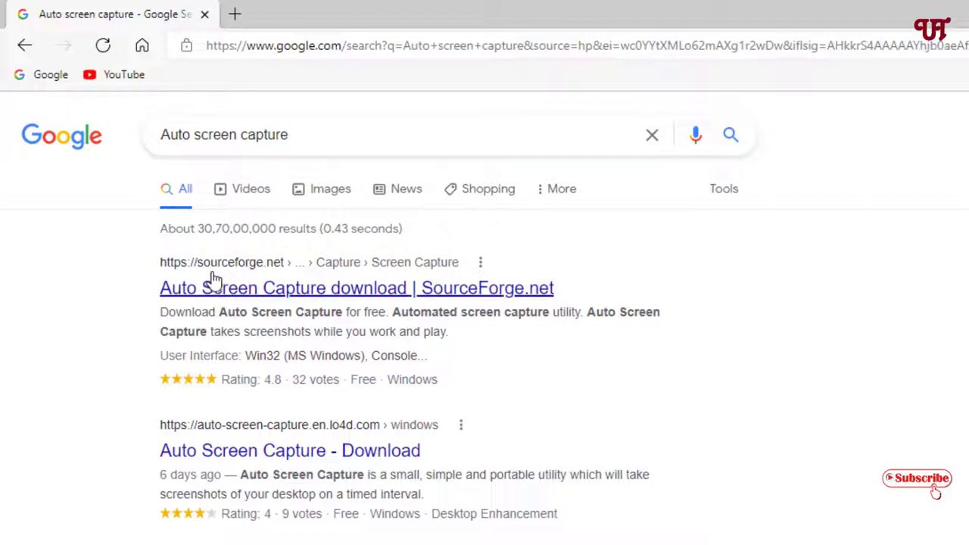
Download the AutoScreenCaptureSetup.msi installer from the Auto Screen Capture SourceForge page
click(341, 301)
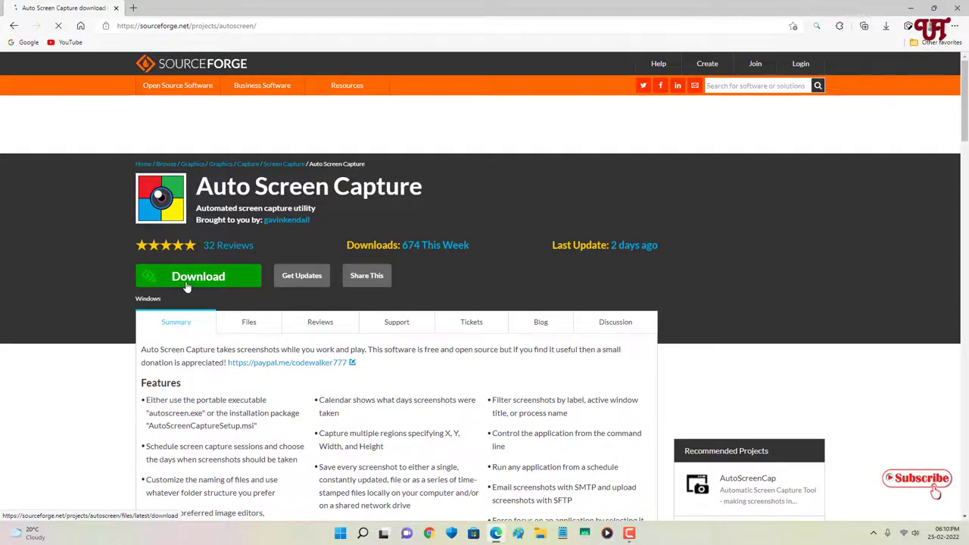
scroll(249, 340, down, 5)
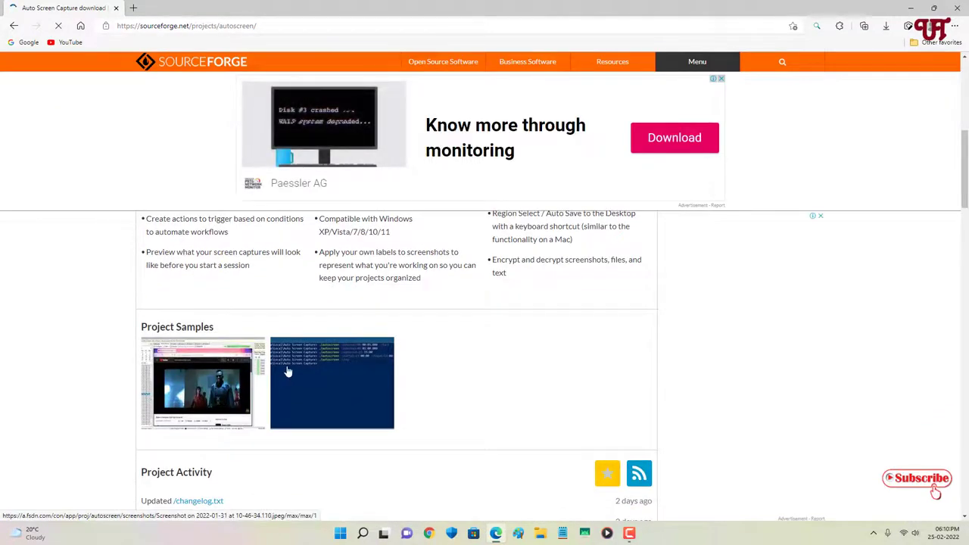
scroll(288, 369, up, 3)
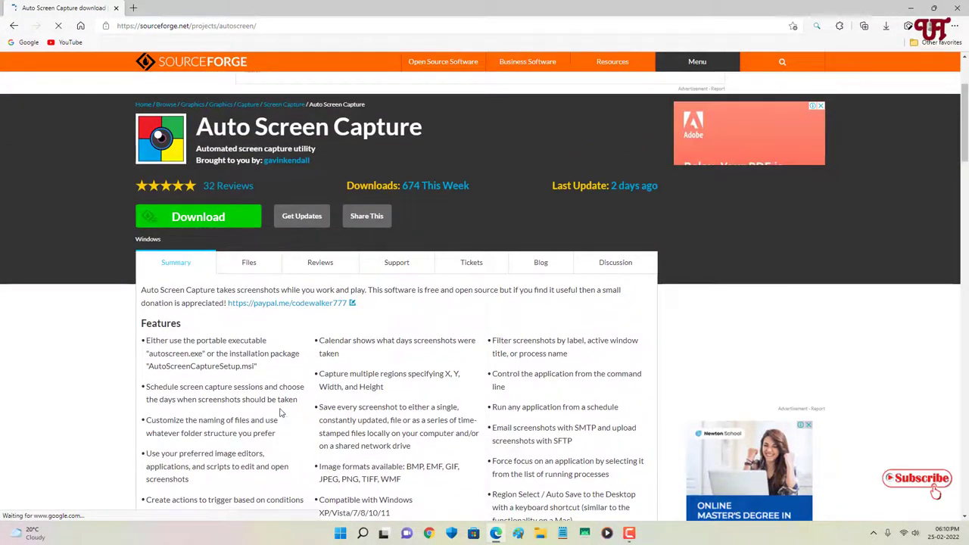
scroll(219, 375, up, 3)
click(201, 363)
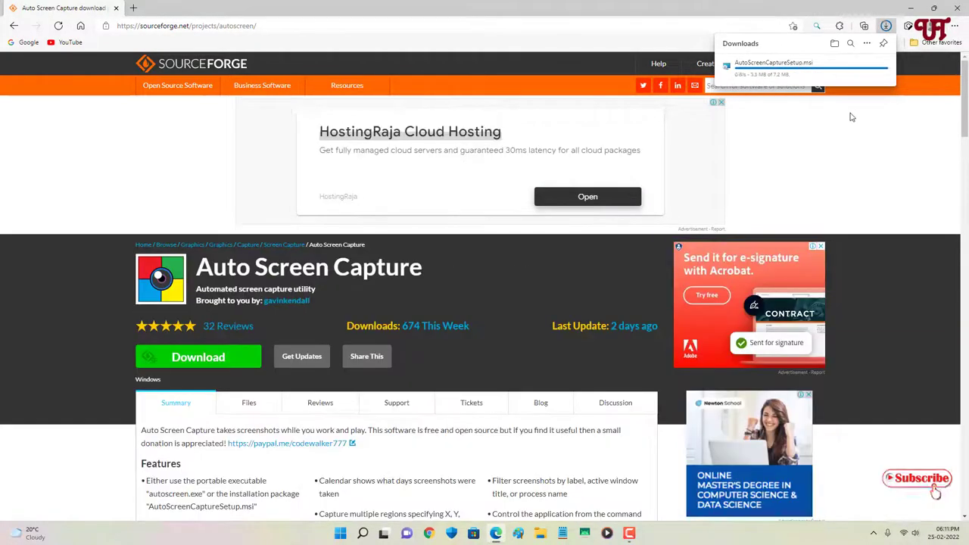
Show the downloaded 7.2 MB installer in the Downloads folder and close the browser
mouse_move(855, 68)
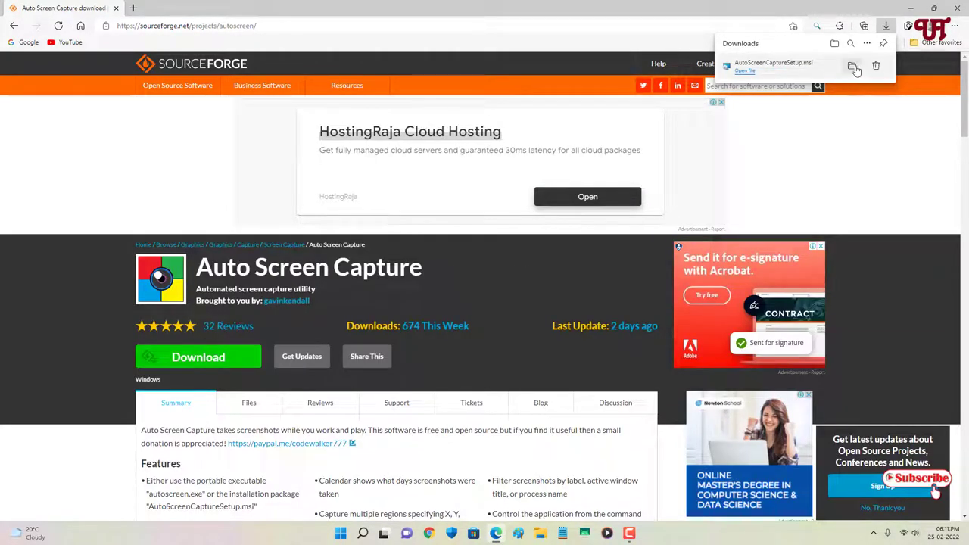
click(853, 68)
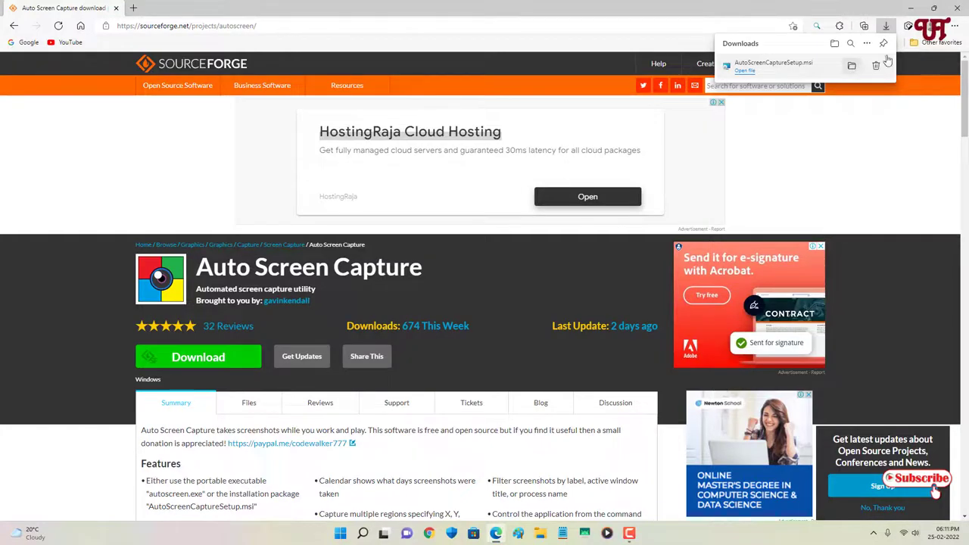
click(960, 11)
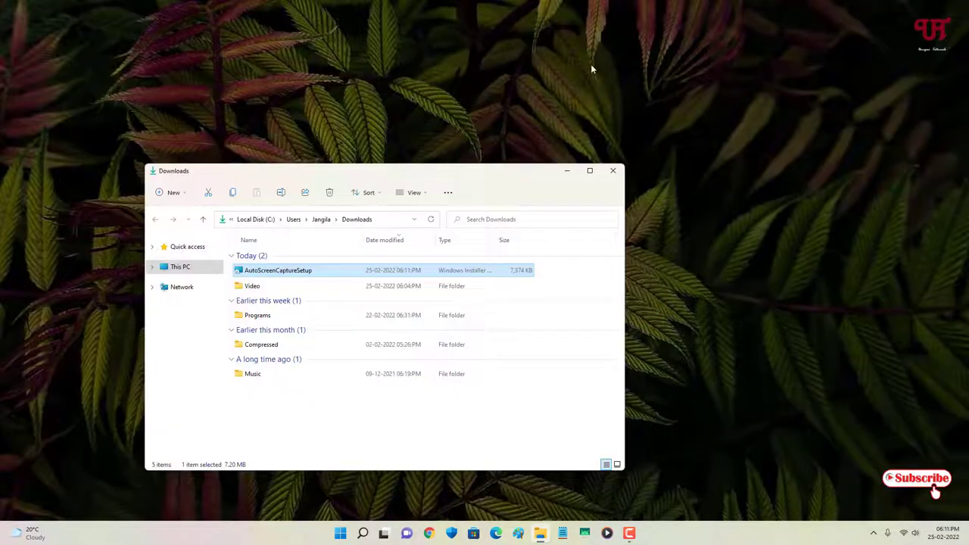
Run AutoScreenCaptureSetup and install it to the default Program Files folder with default options
double_click(305, 272)
click(612, 171)
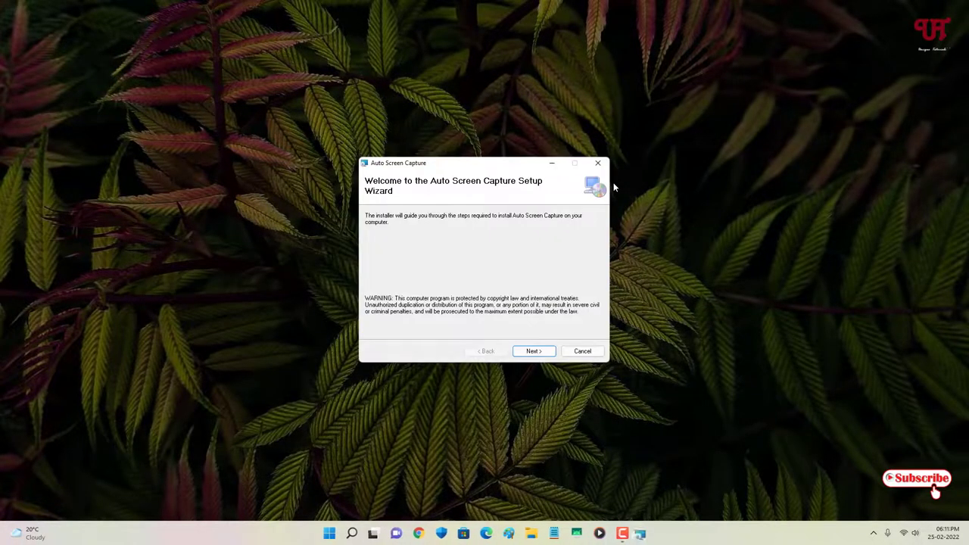
click(533, 352)
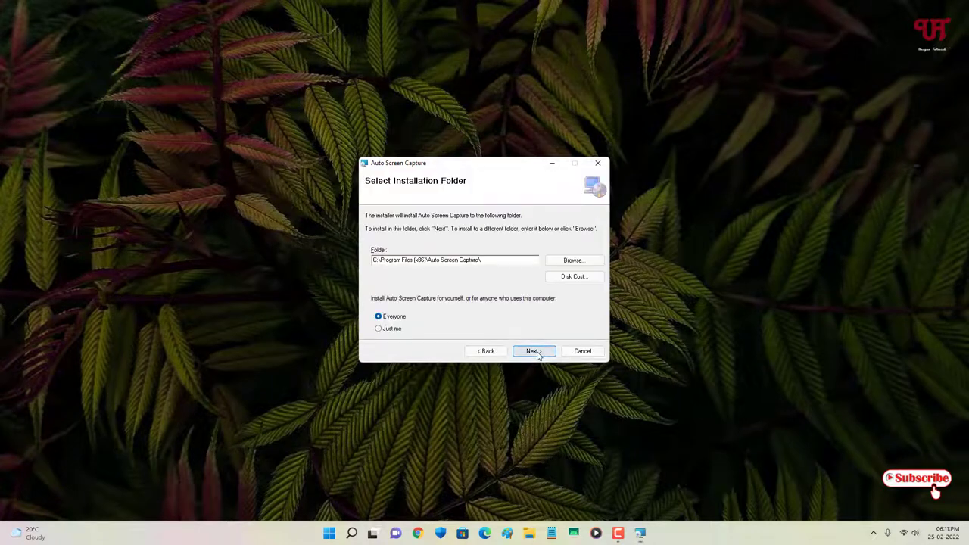
click(533, 352)
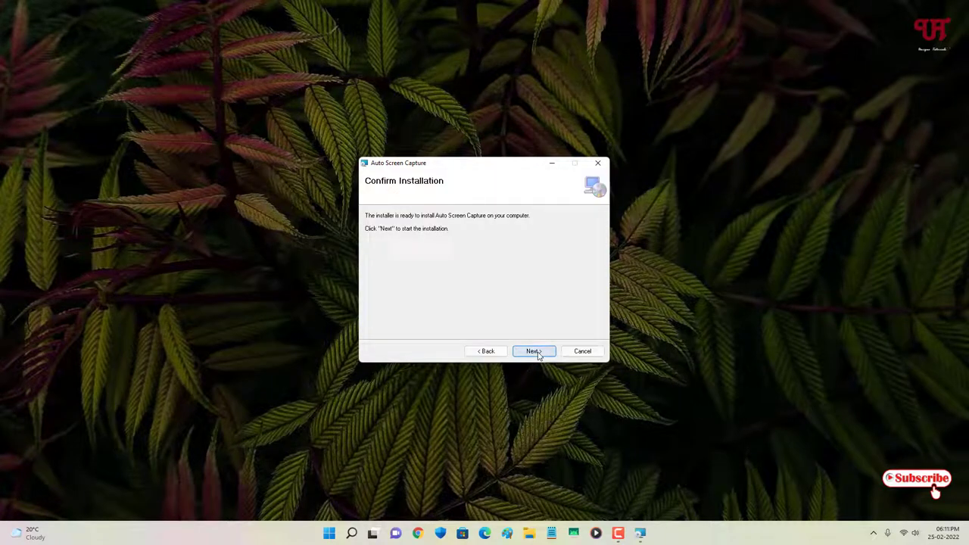
click(534, 352)
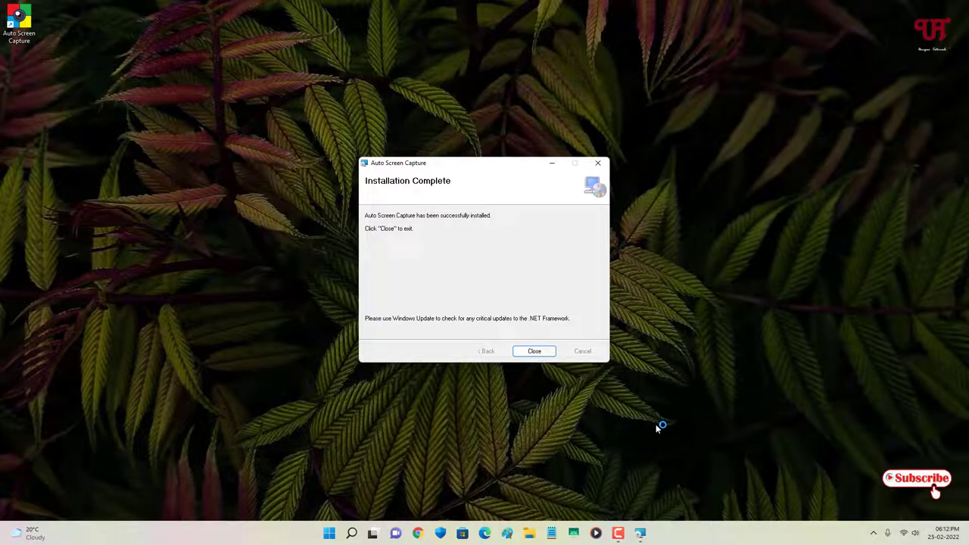
click(538, 358)
Launch Auto Screen Capture 2.4.1.7 from the desktop and open Setup > Screenshots Folder
double_click(24, 42)
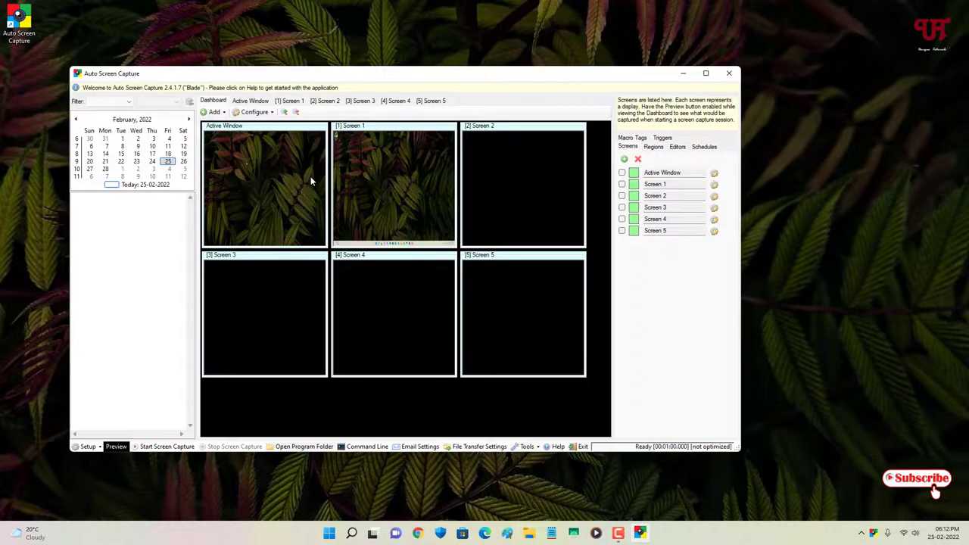
drag(435, 79, 517, 80)
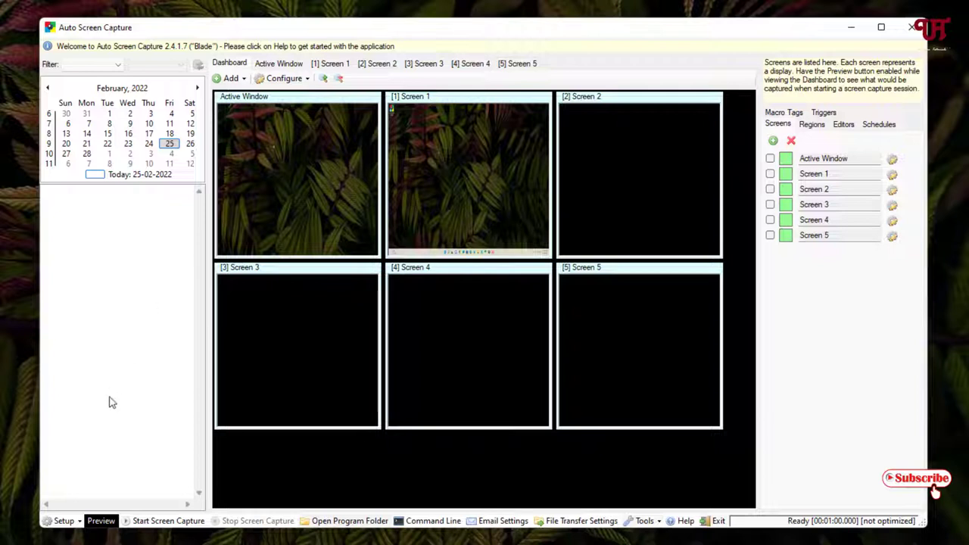
click(63, 521)
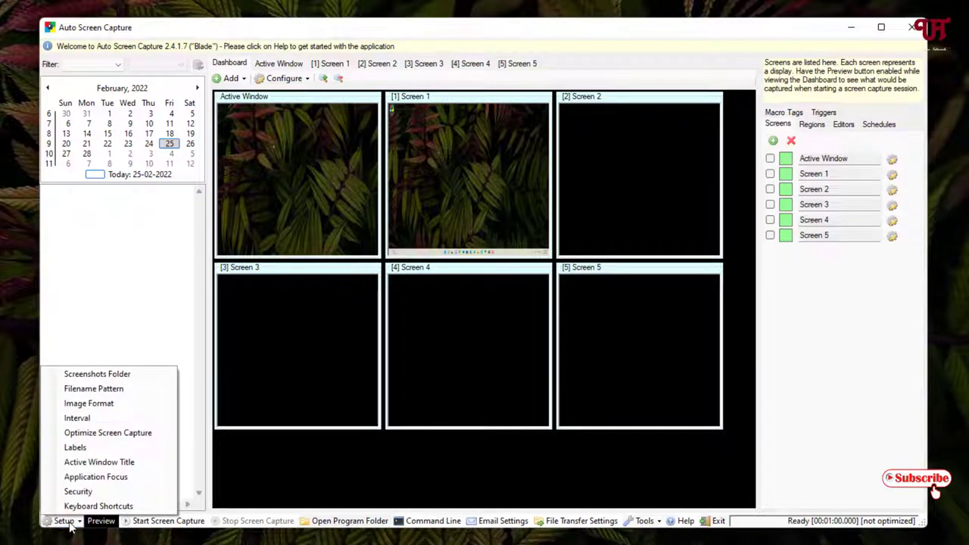
click(111, 380)
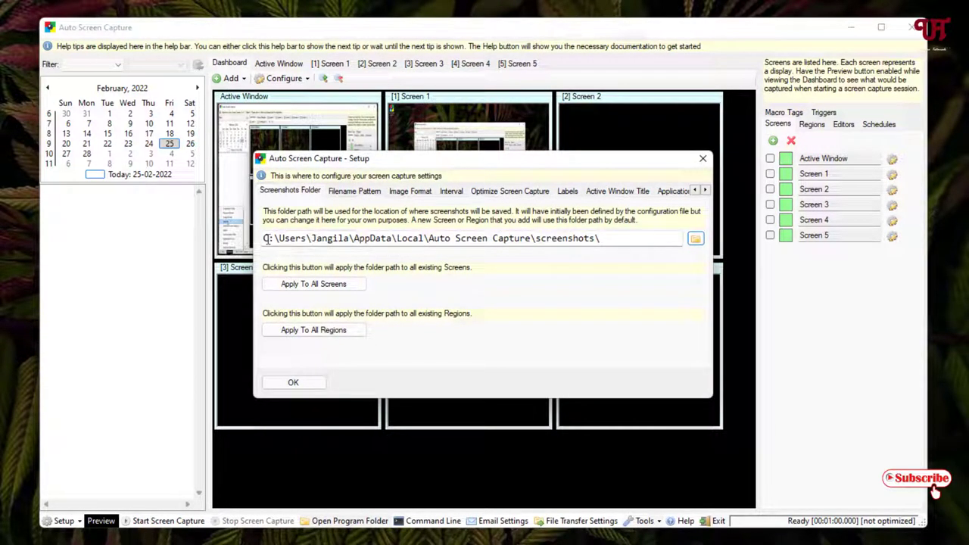
Review the AppData\Local screenshots folder path, cancel browsing, and close Setup unchanged
drag(267, 240, 606, 240)
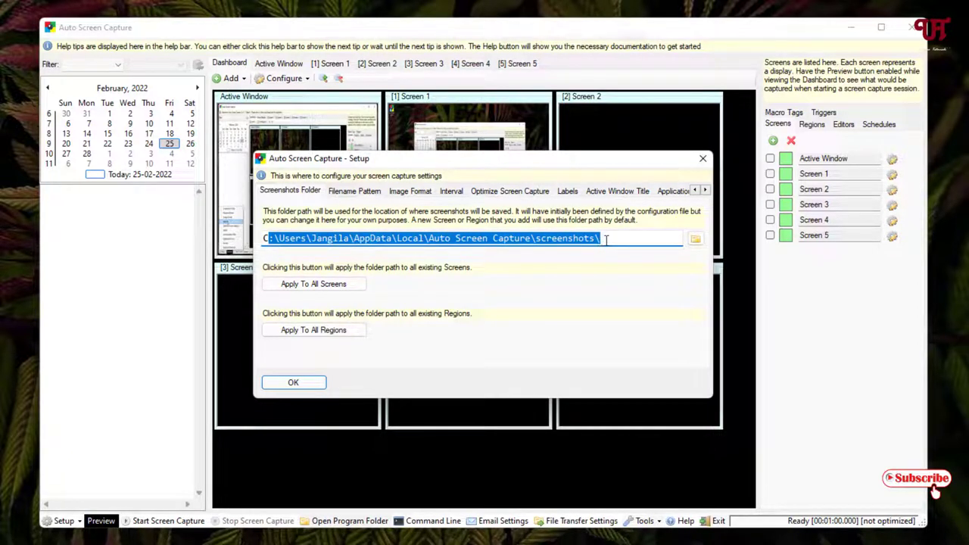
click(695, 240)
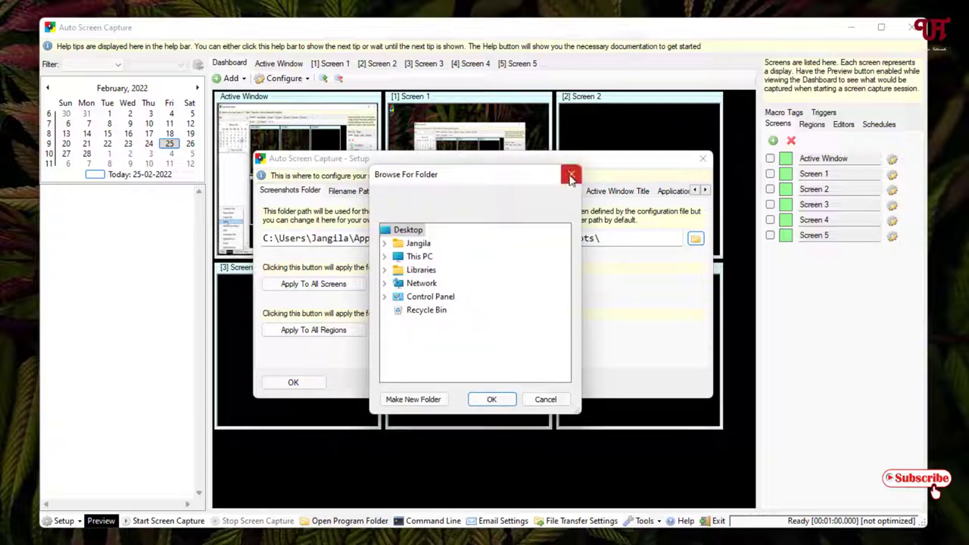
click(571, 176)
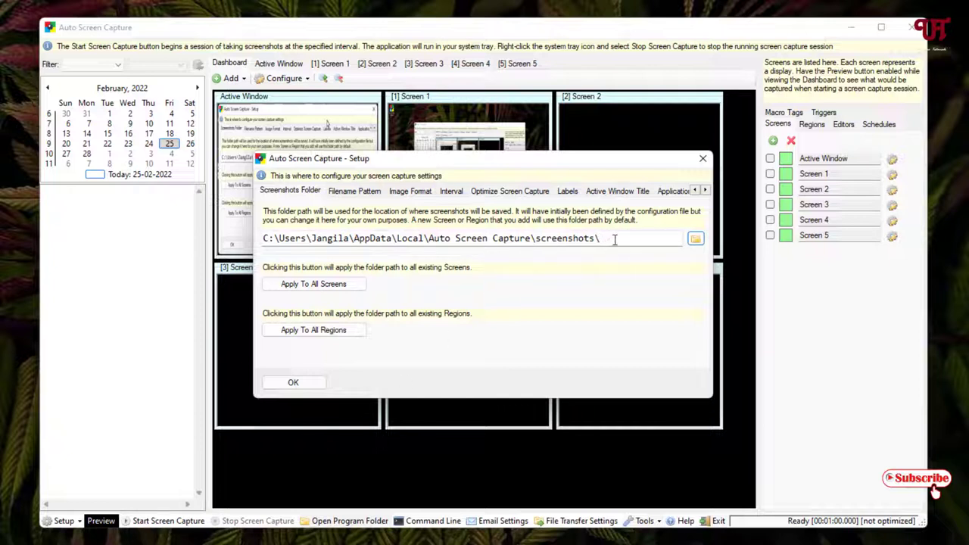
click(702, 162)
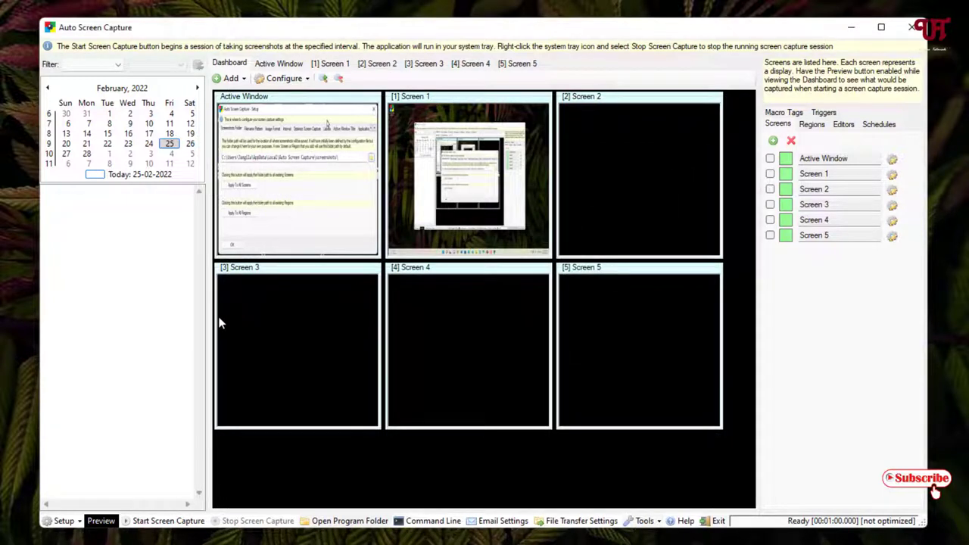
Set the capture interval to 0 minutes 5 seconds and start screen capture
click(62, 521)
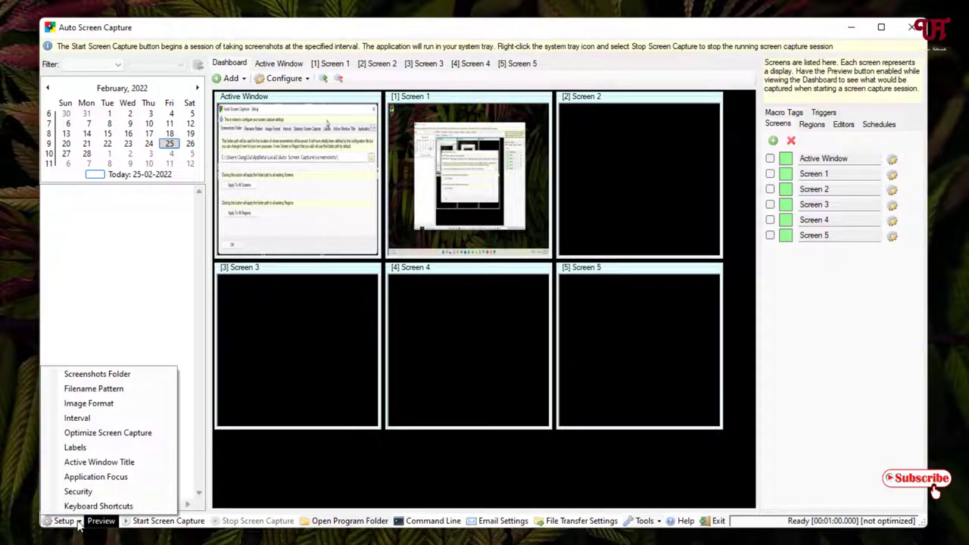
click(80, 425)
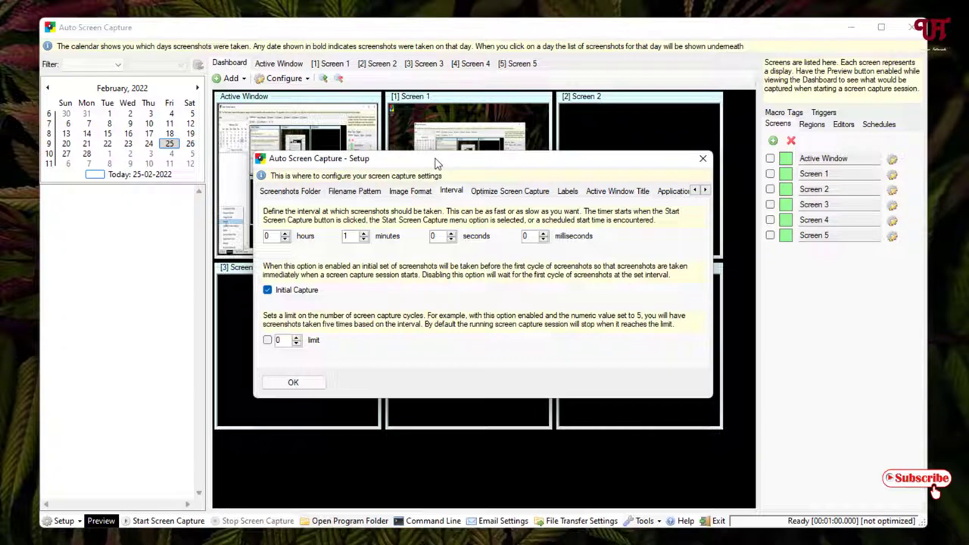
click(364, 239)
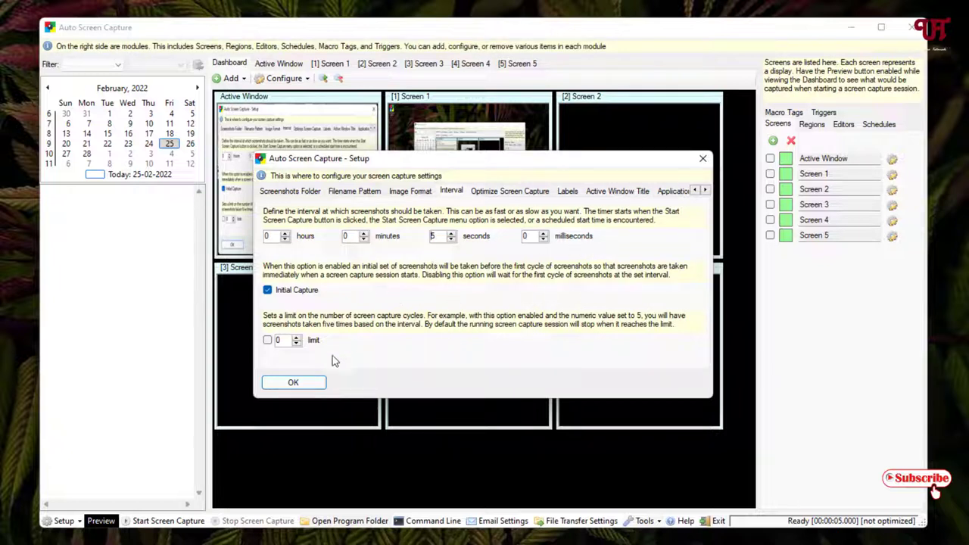
click(306, 384)
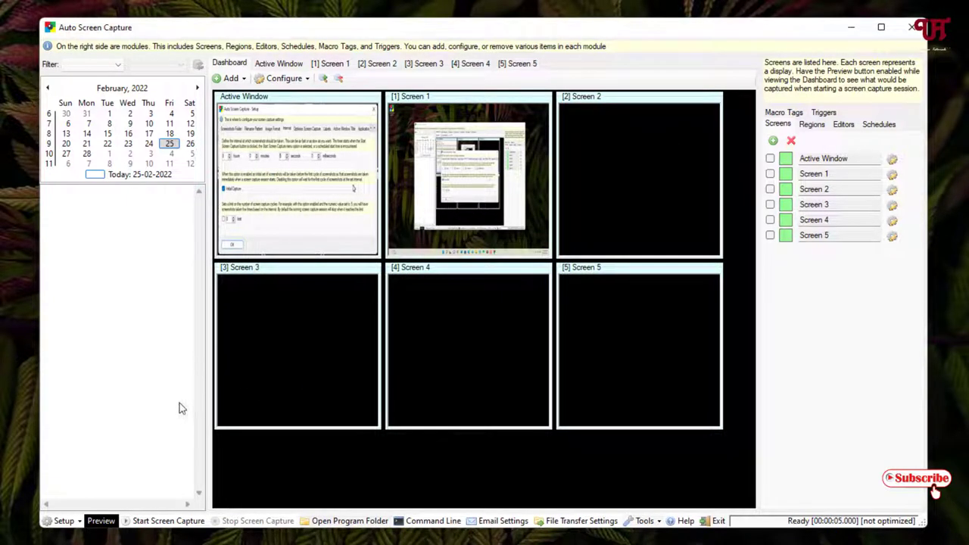
click(150, 523)
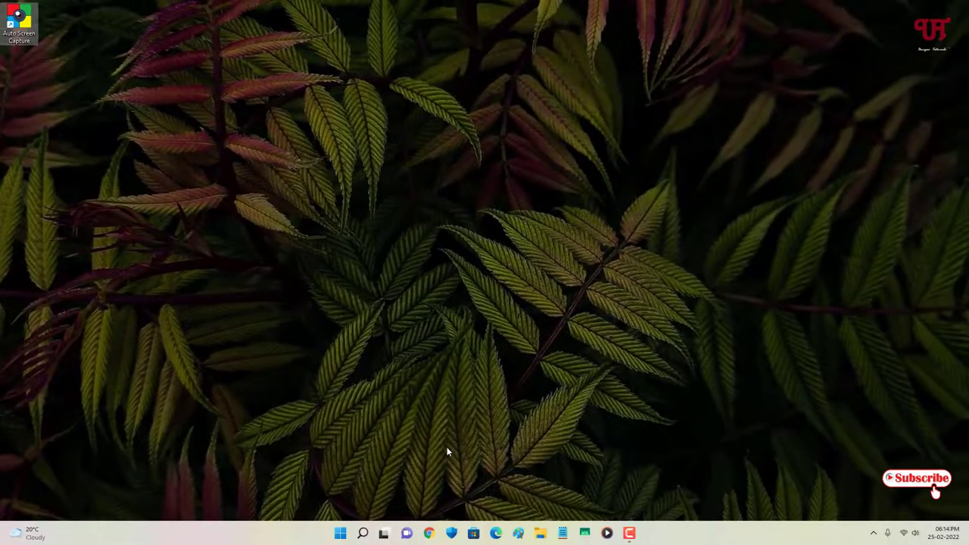
click(873, 536)
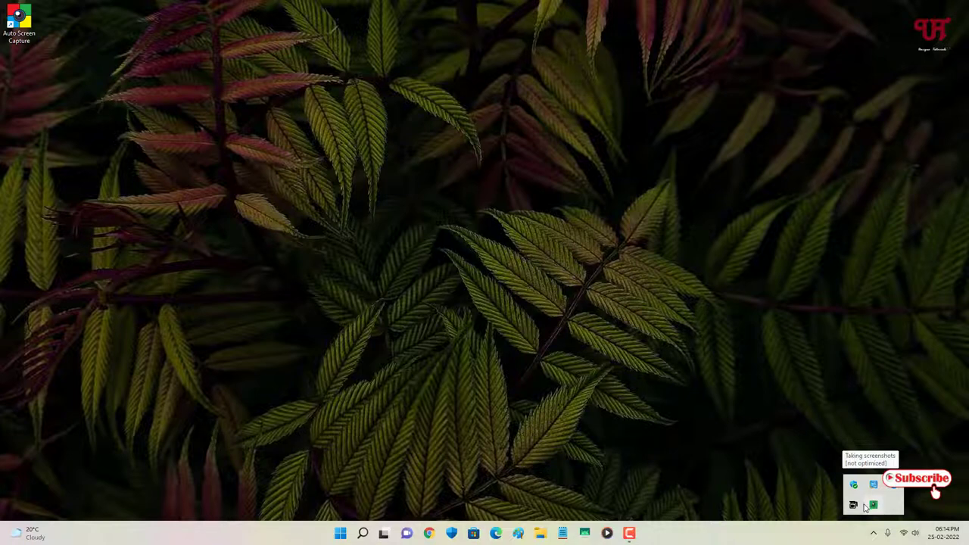
click(846, 538)
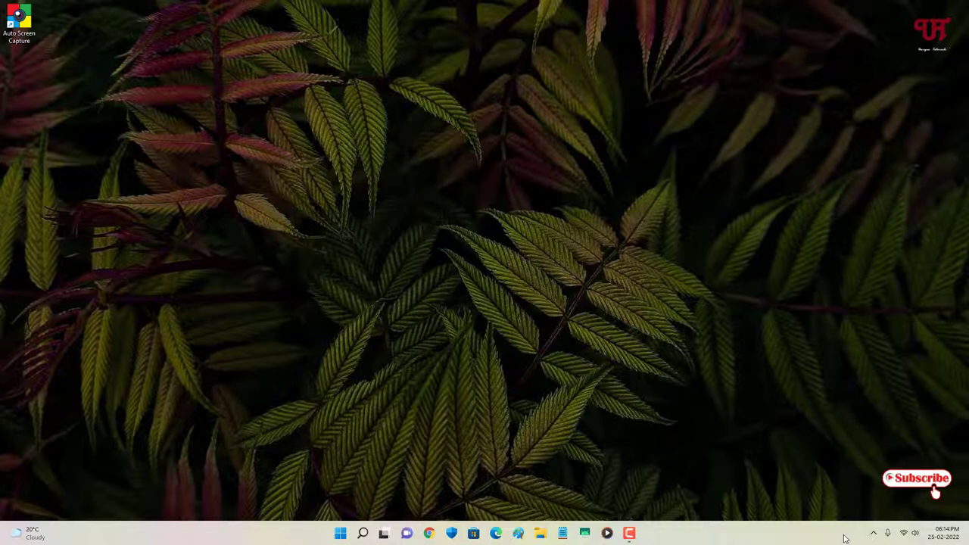
Open and close the Start menu, Notepad and File Explorer for the capture to record
click(339, 533)
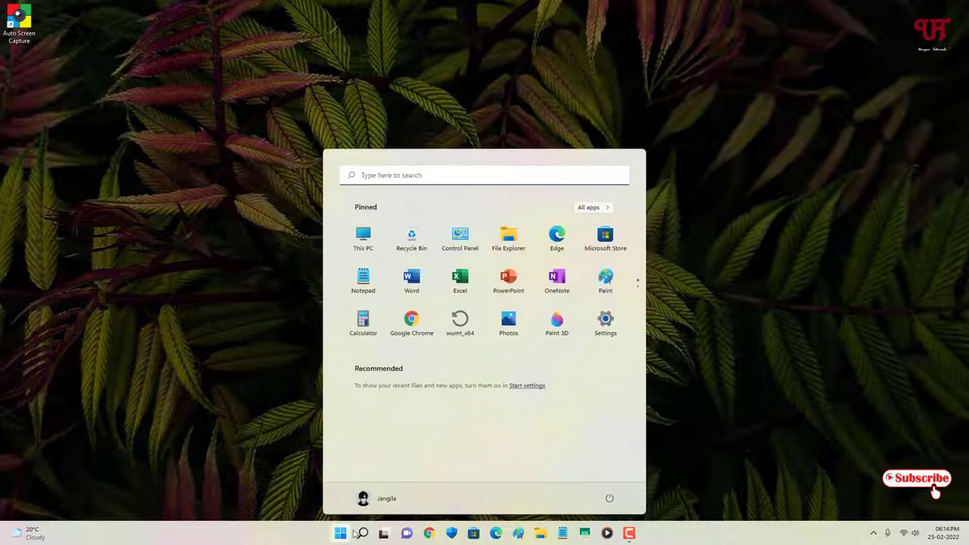
click(760, 269)
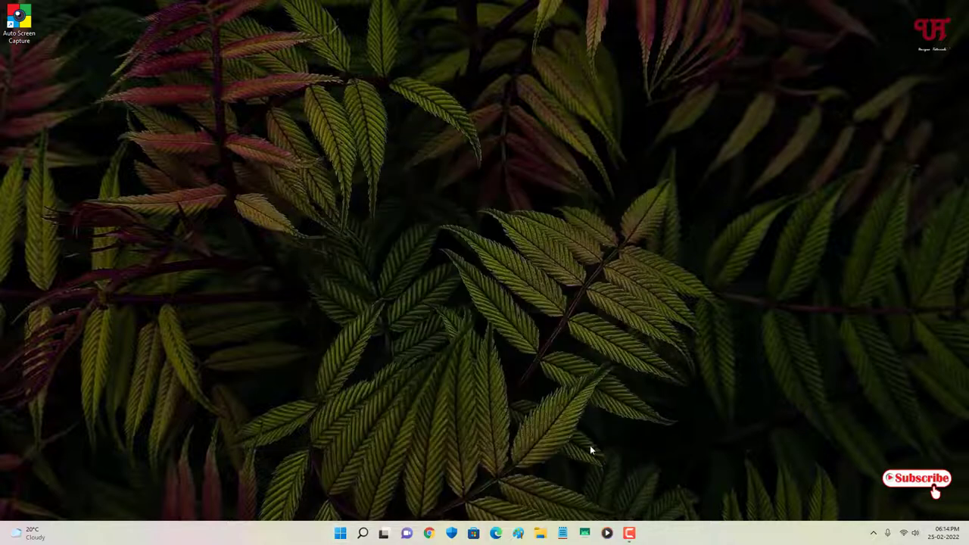
click(562, 534)
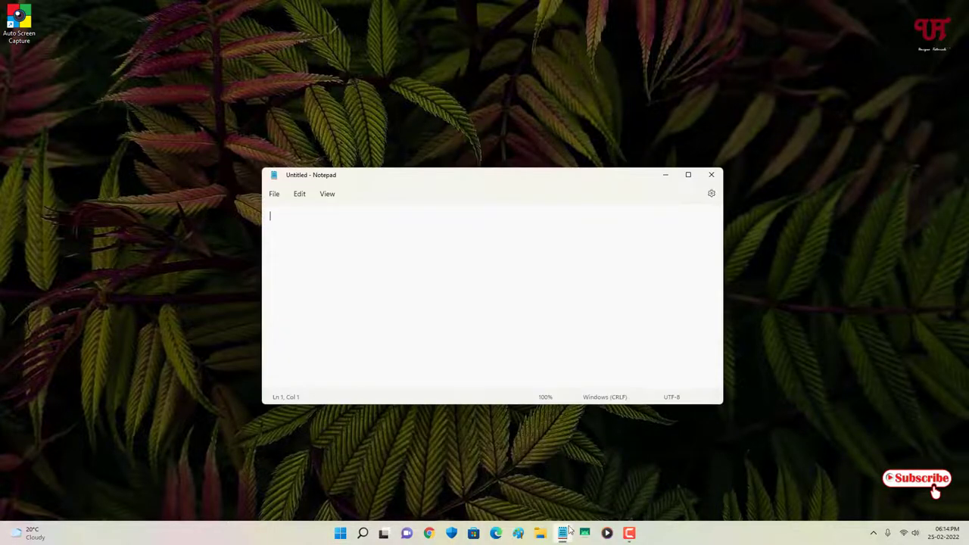
click(711, 175)
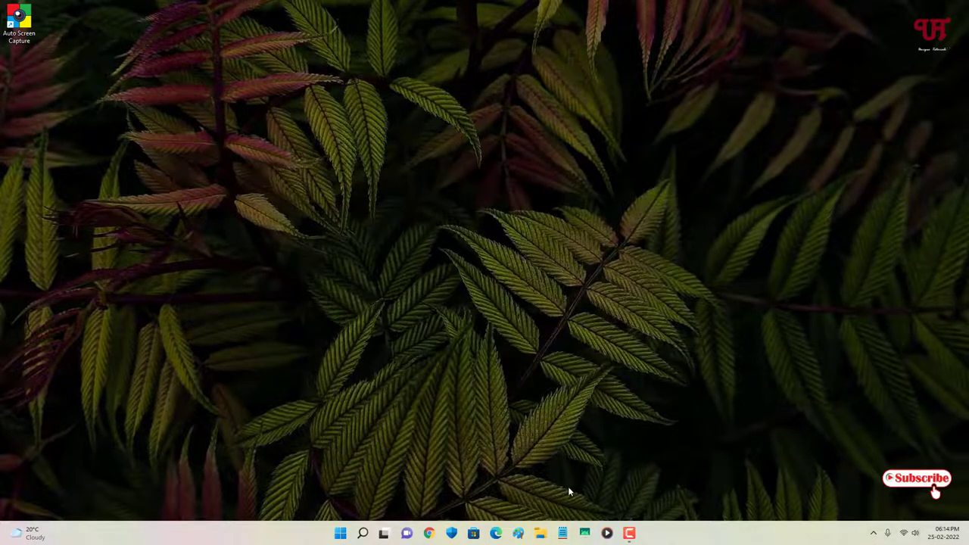
click(539, 534)
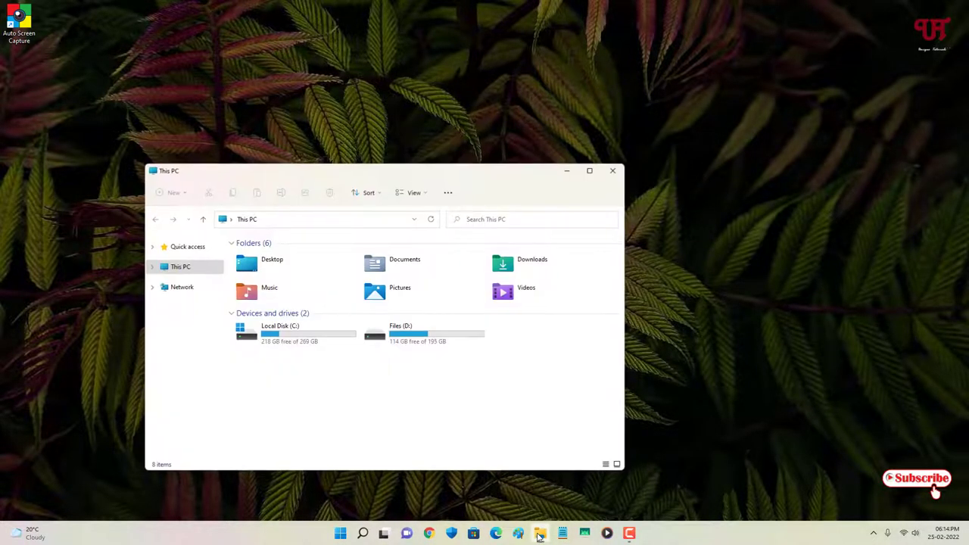
click(614, 172)
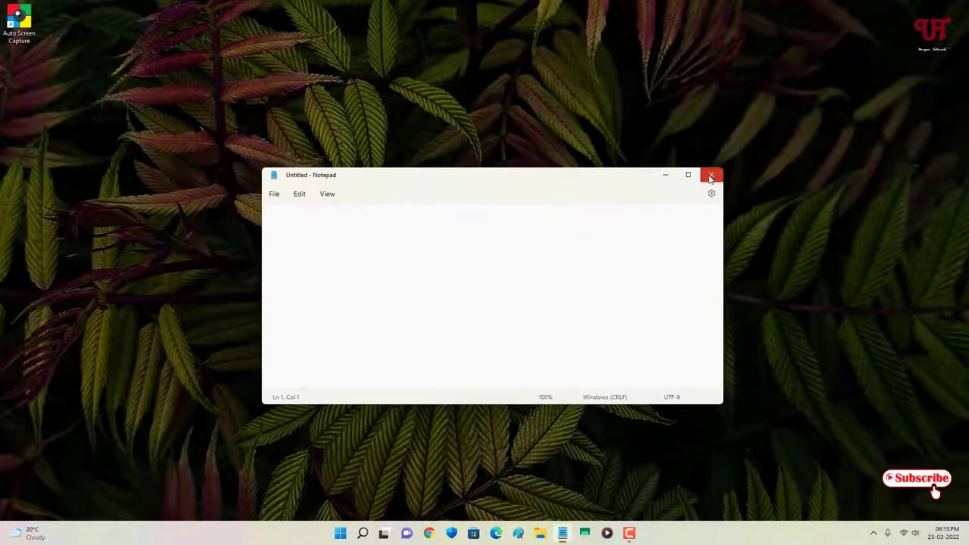
Reopen Notepad, then restore the Auto Screen Capture window from the system tray
click(707, 174)
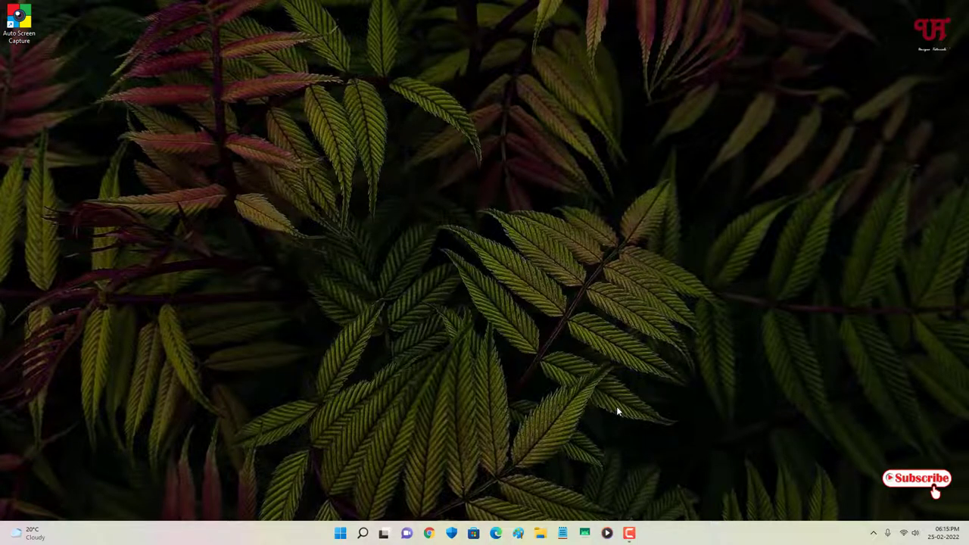
click(874, 533)
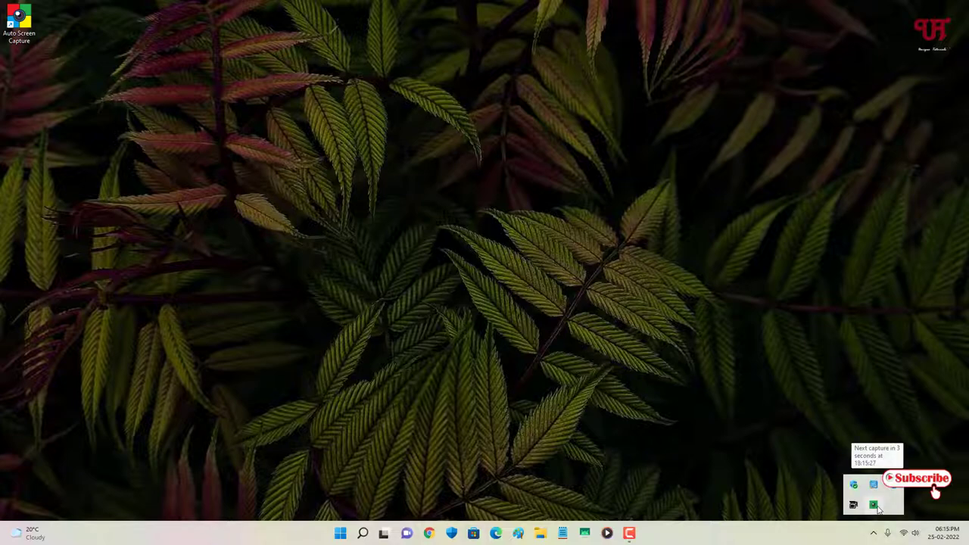
click(875, 506)
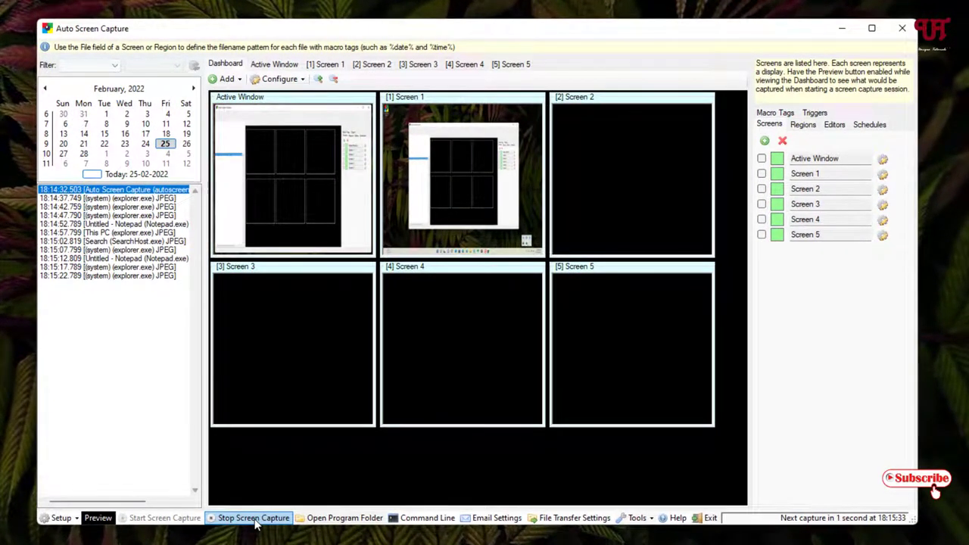
Stop screen capture and preview the screenshots starting from 18:14:37.749
click(256, 520)
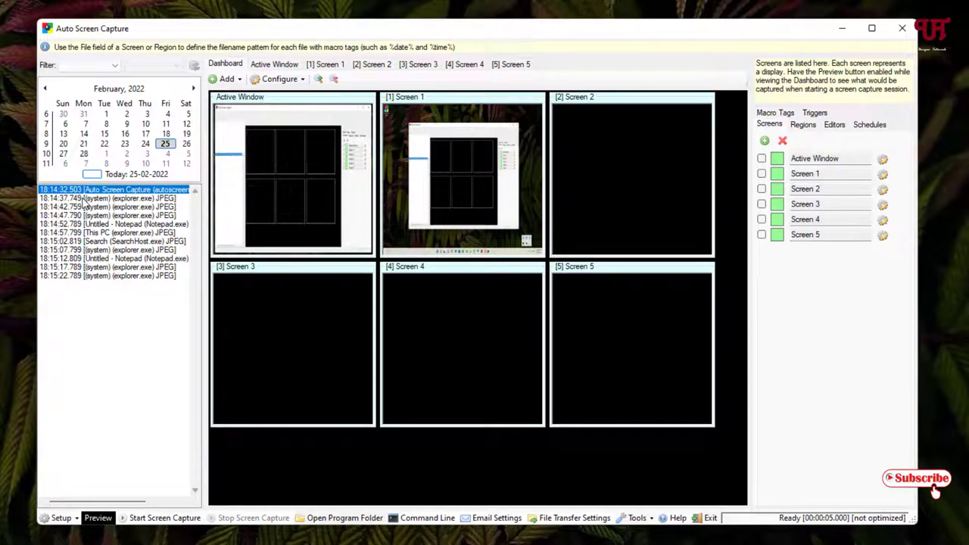
click(84, 199)
click(88, 208)
click(91, 216)
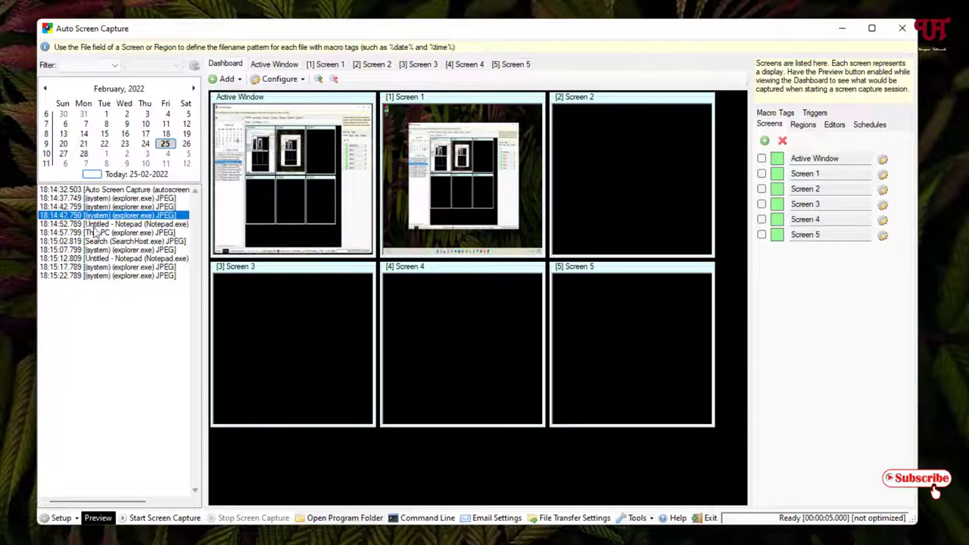
click(94, 225)
Preview the 18:14:57.799, 18:14:37.749 and 18:14:47.790 screenshots
click(94, 233)
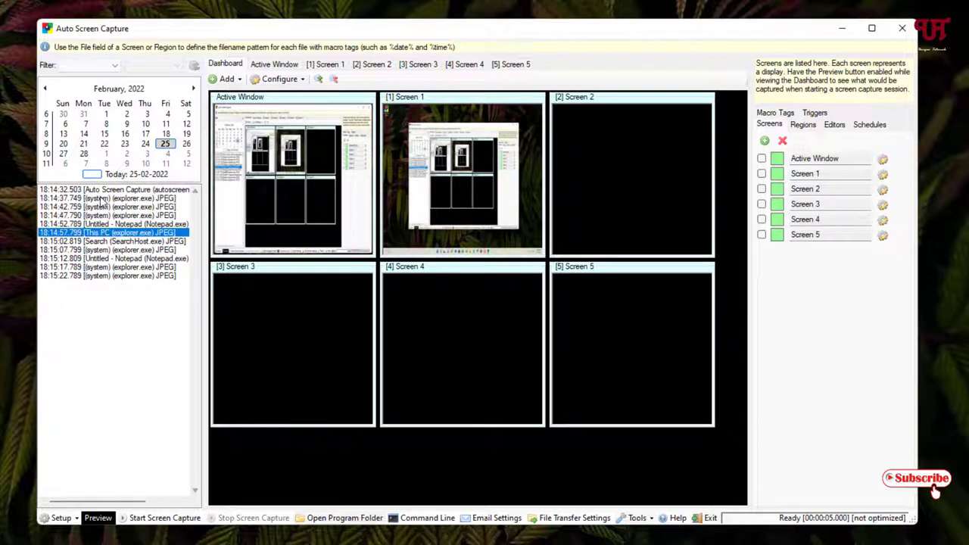
click(102, 199)
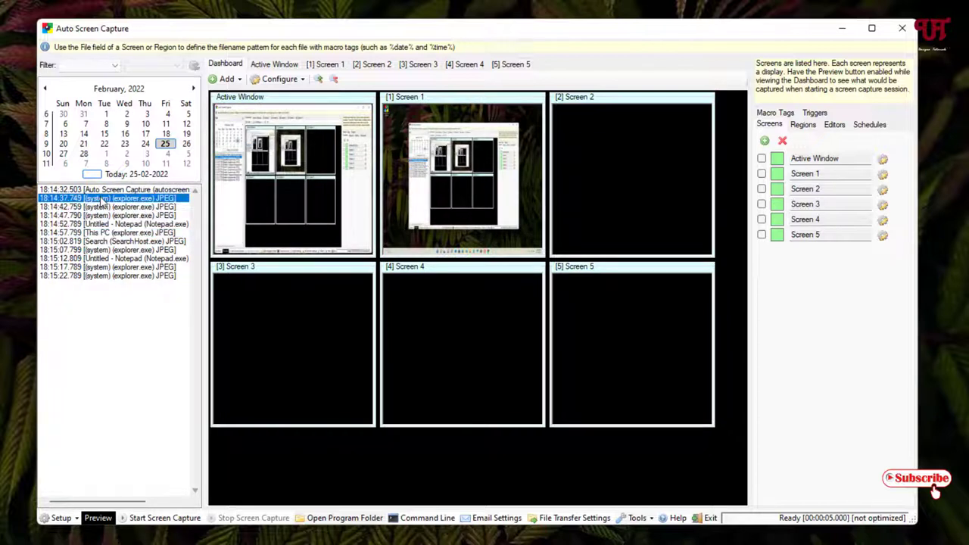
key(Up)
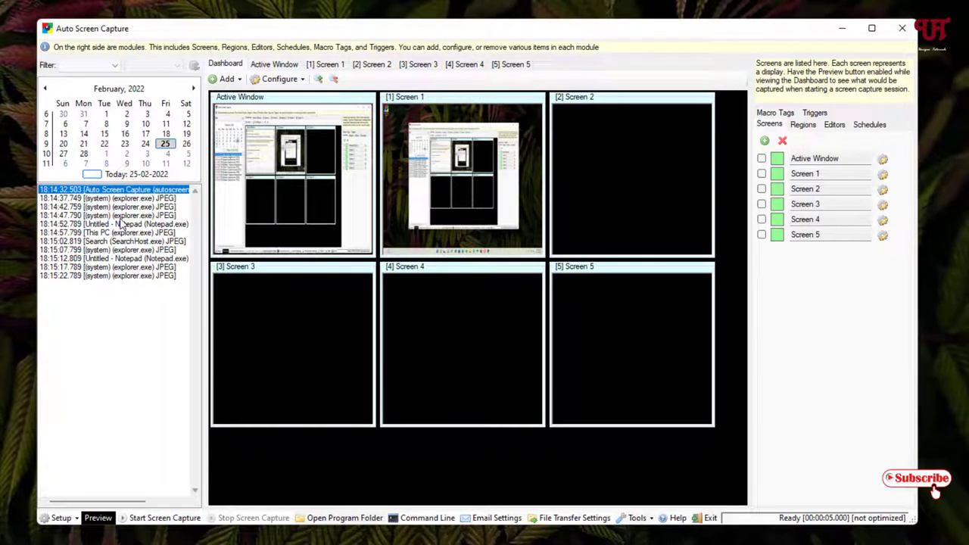
click(122, 216)
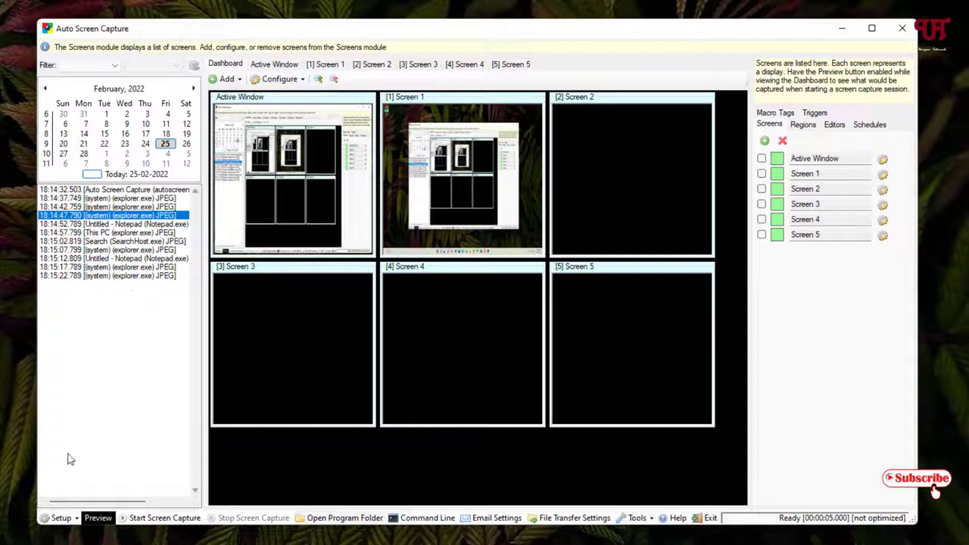
Check the screenshots folder path under Setup > Screenshots Folder, then launch File Explorer
click(65, 522)
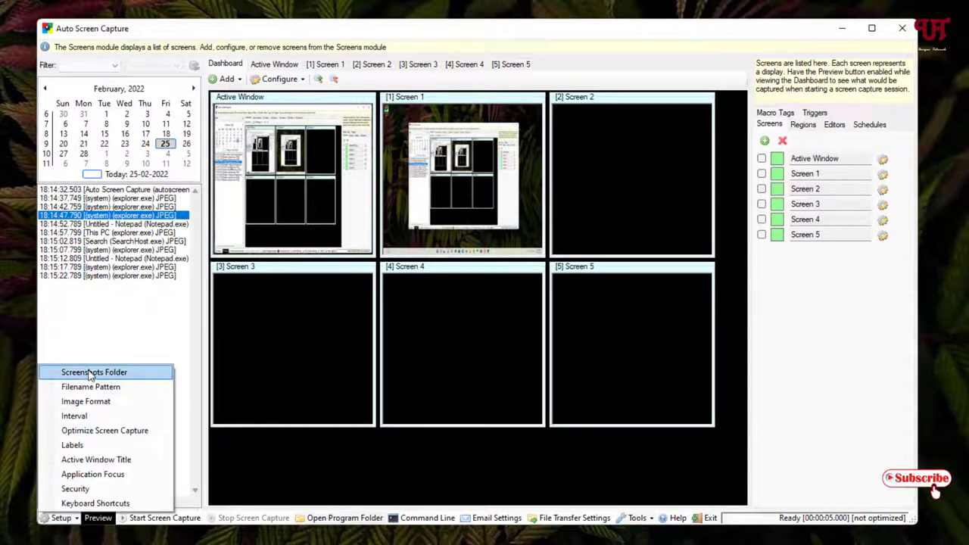
click(86, 377)
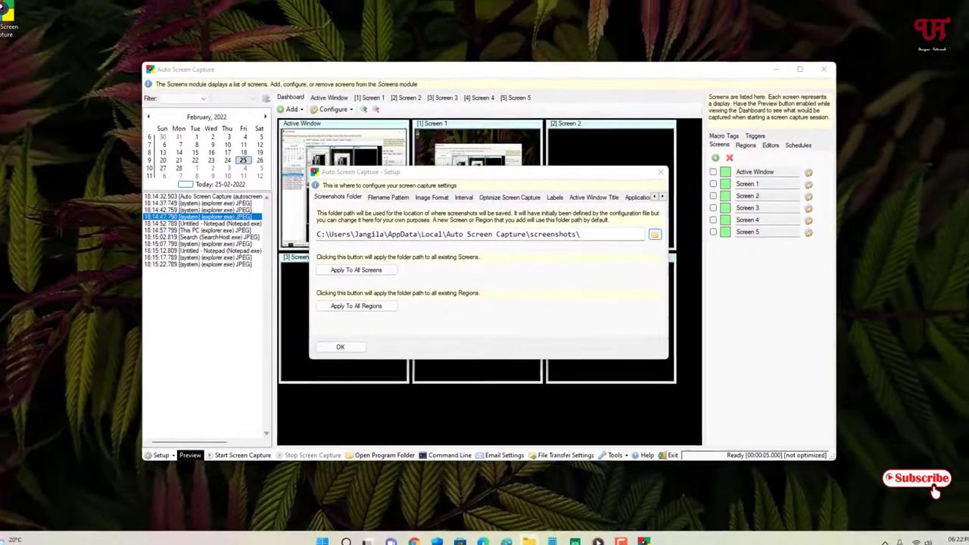
click(529, 533)
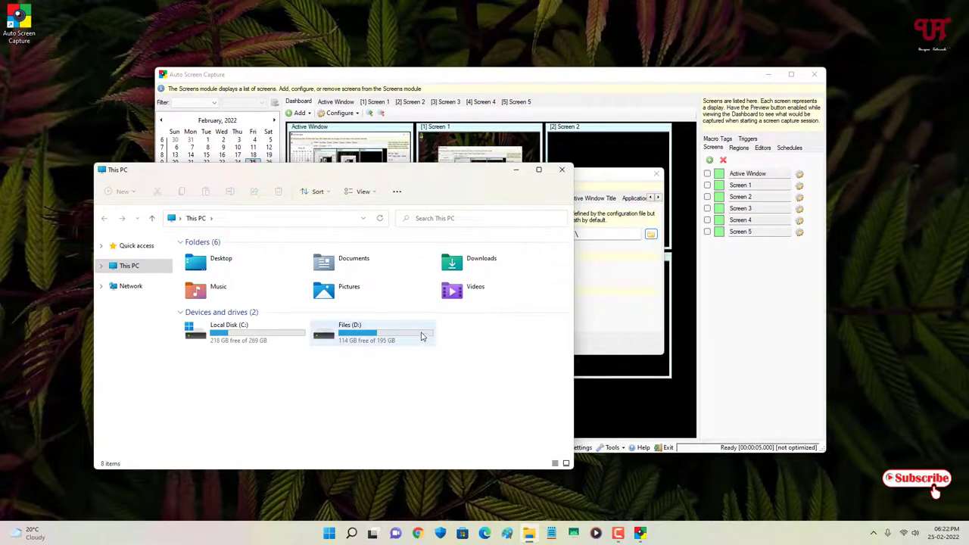
Open Local Disk (C:) and arrange File Explorer beside the screenshots folder Setup dialog
double_click(254, 335)
click(622, 176)
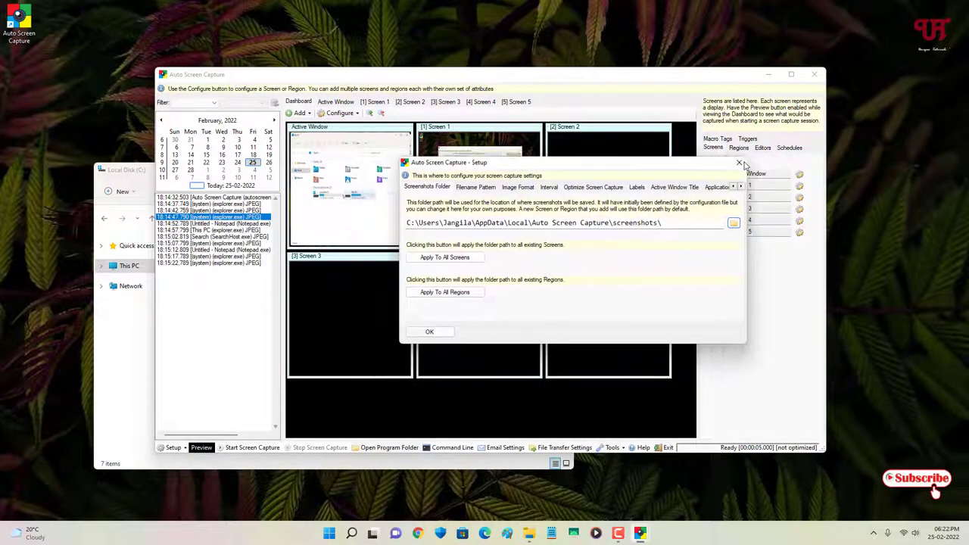
click(120, 348)
drag(314, 173, 270, 173)
click(566, 150)
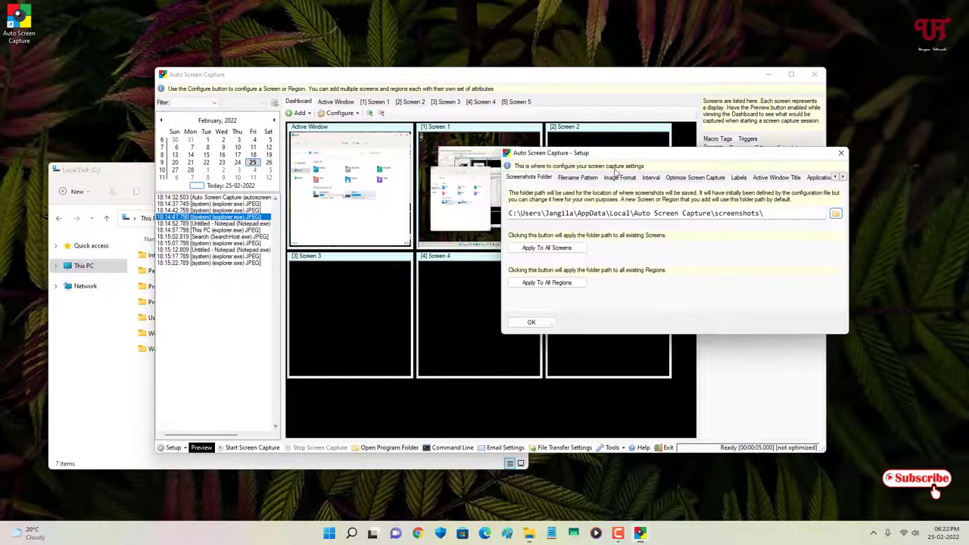
drag(565, 150, 617, 173)
click(109, 395)
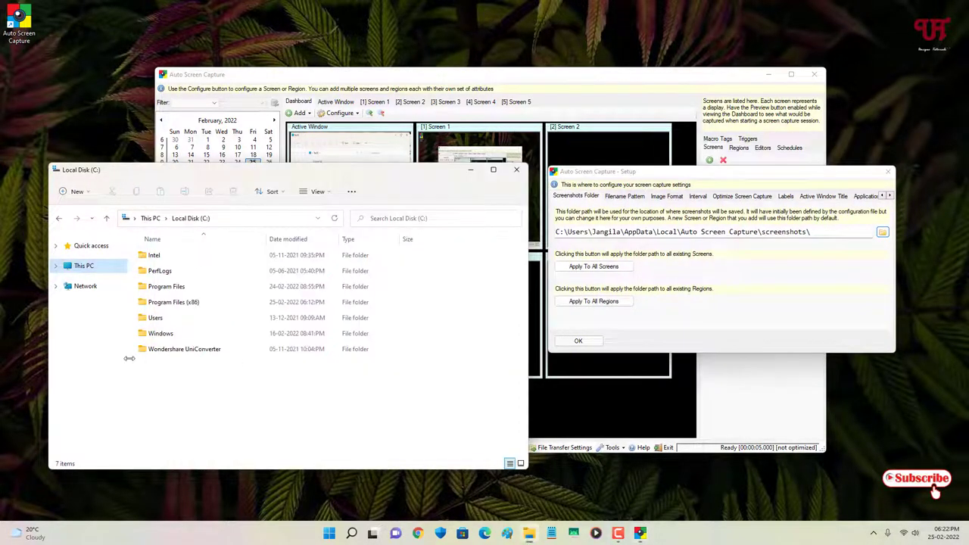
Go into Users and the user's profile folder, then turn on View > Show > Hidden items
double_click(149, 319)
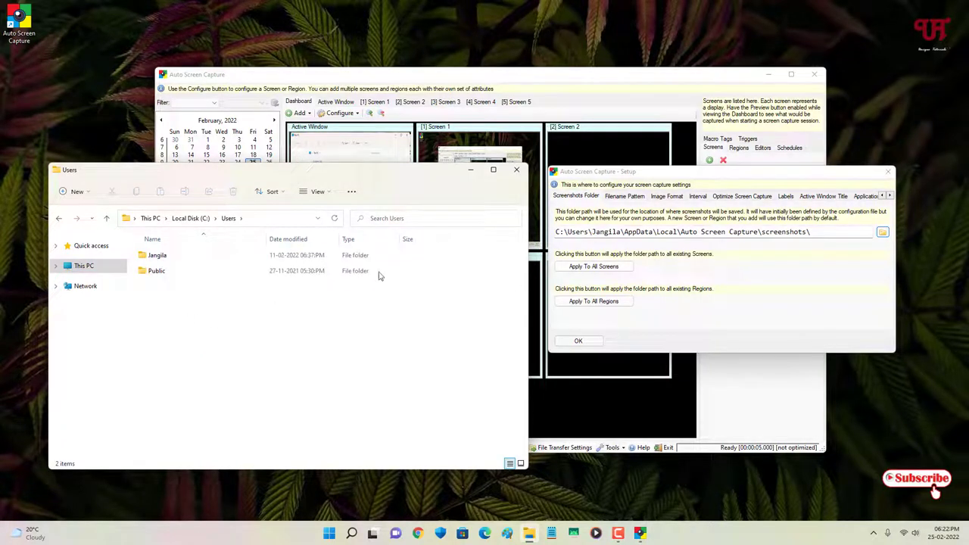
double_click(157, 256)
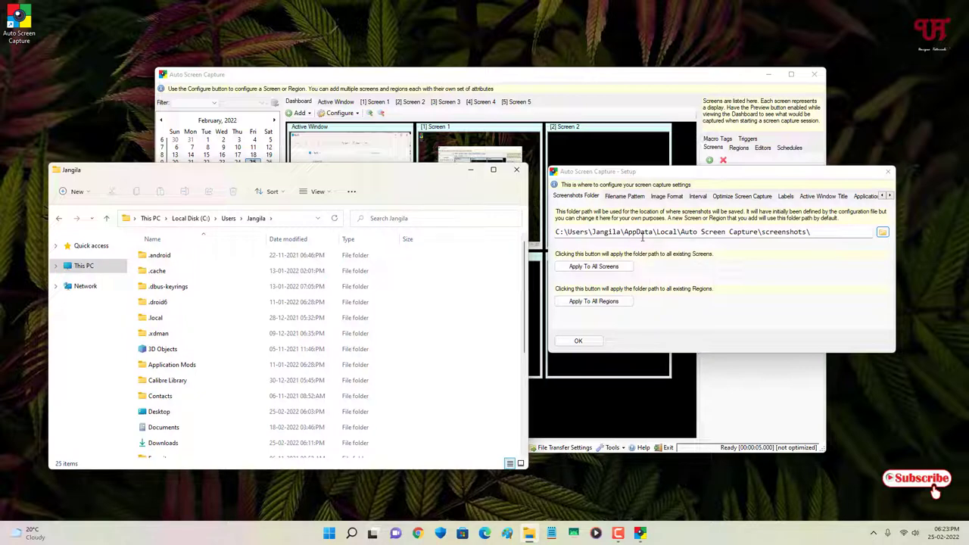
scroll(212, 369, down, 4)
scroll(211, 369, up, 5)
click(328, 196)
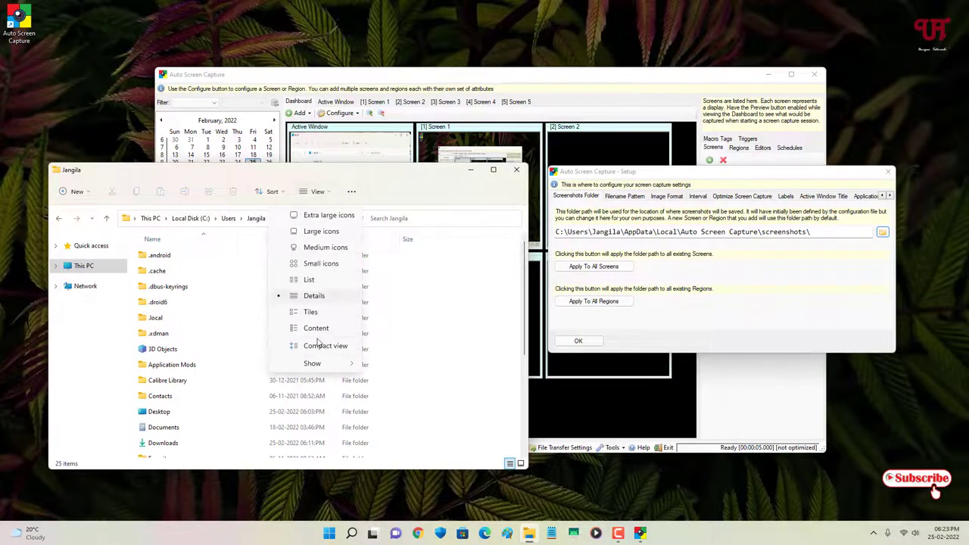
mouse_move(317, 364)
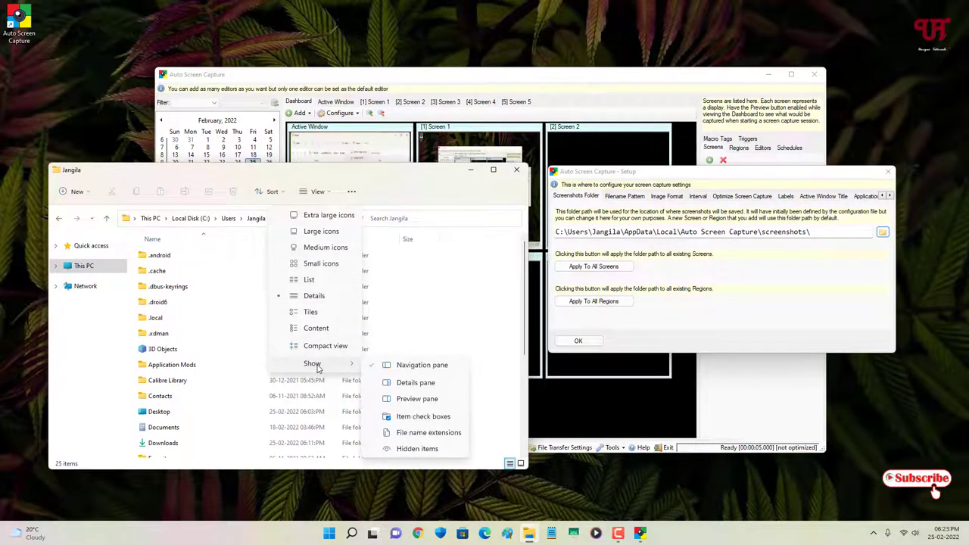
click(388, 450)
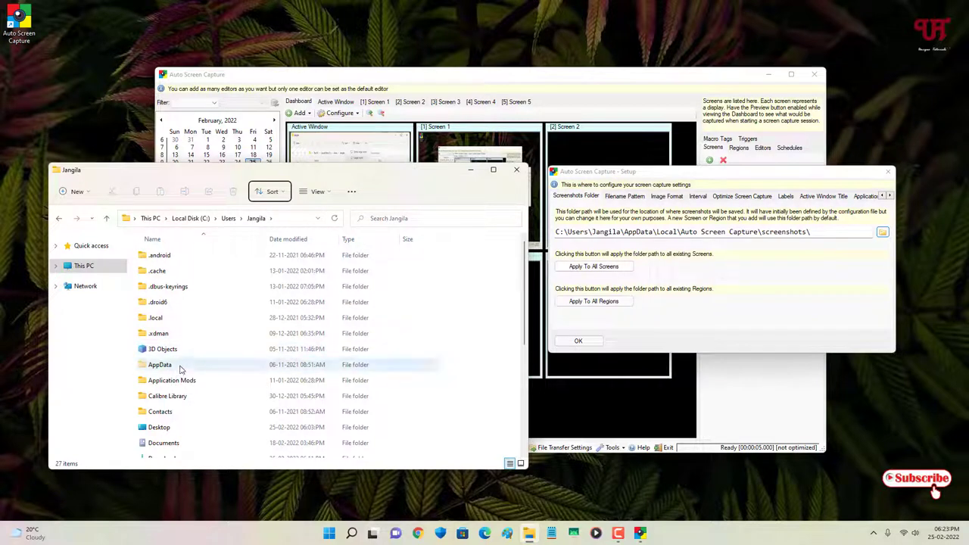
Navigate AppData > Local > Auto Screen Capture > screenshots > 2022-02-25 > Active Window
double_click(180, 366)
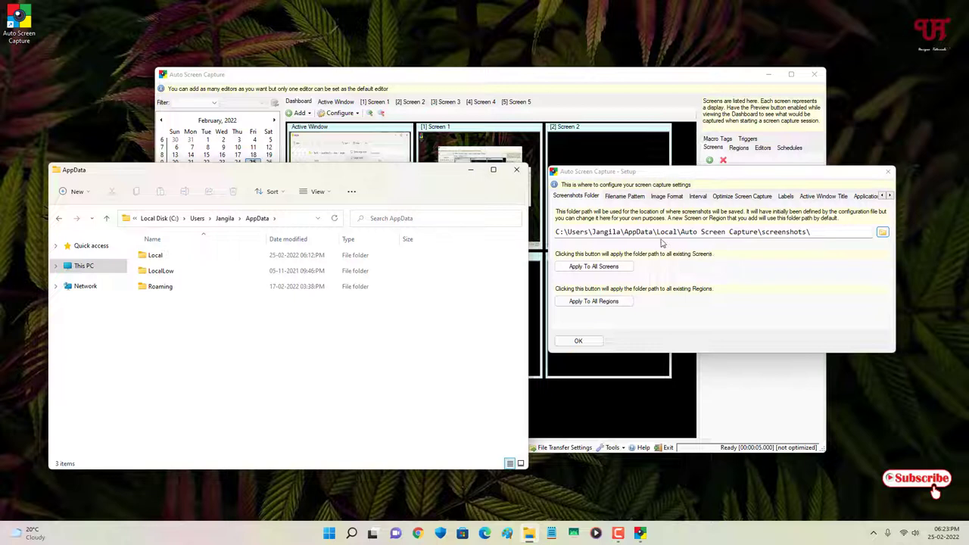
double_click(172, 258)
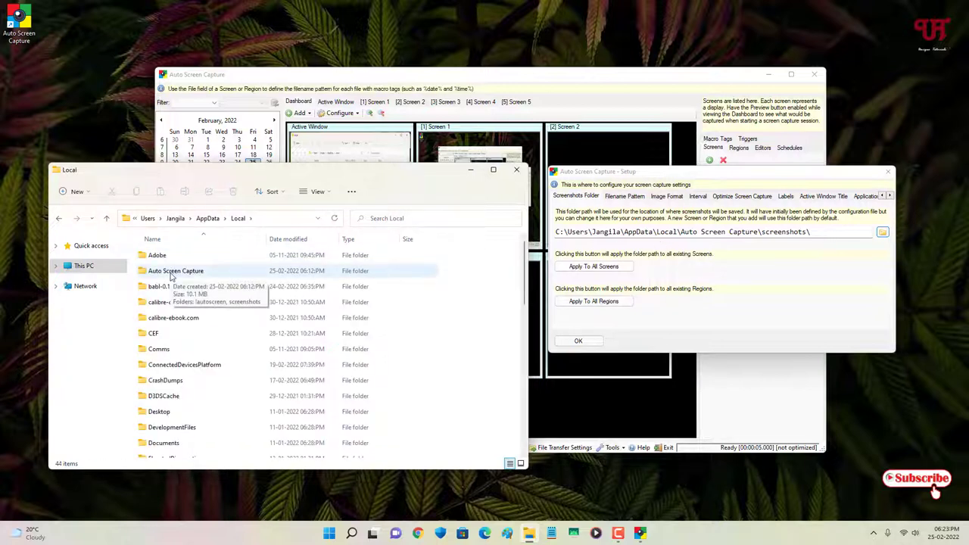
double_click(172, 271)
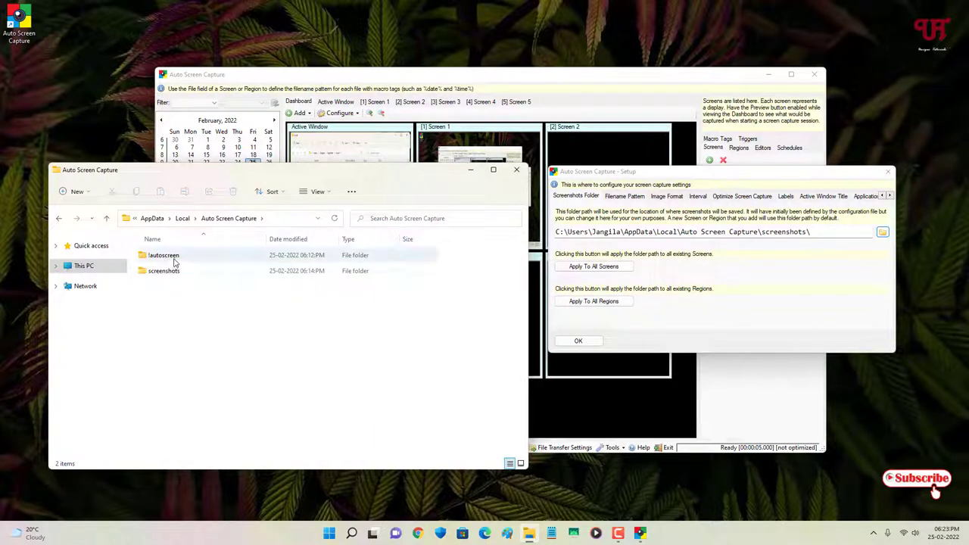
click(172, 274)
double_click(172, 274)
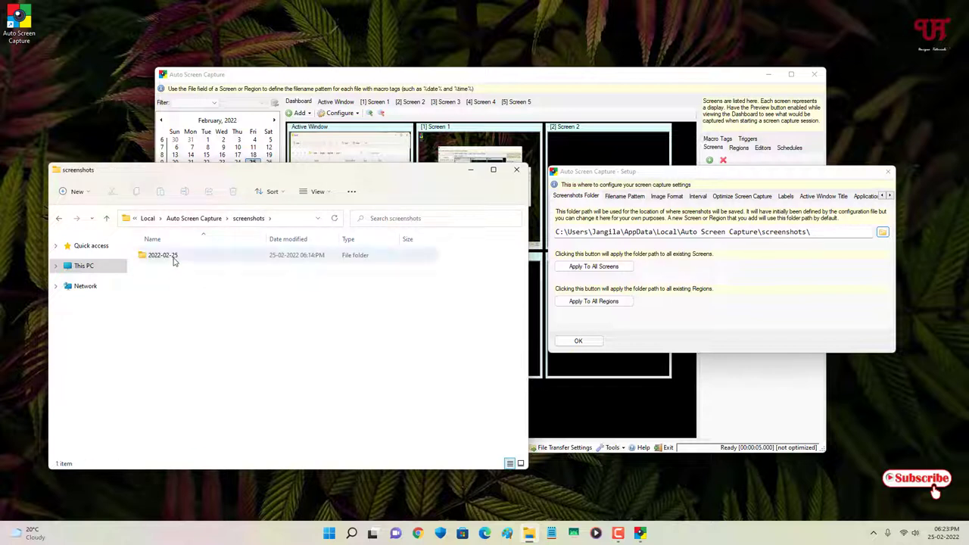
double_click(172, 259)
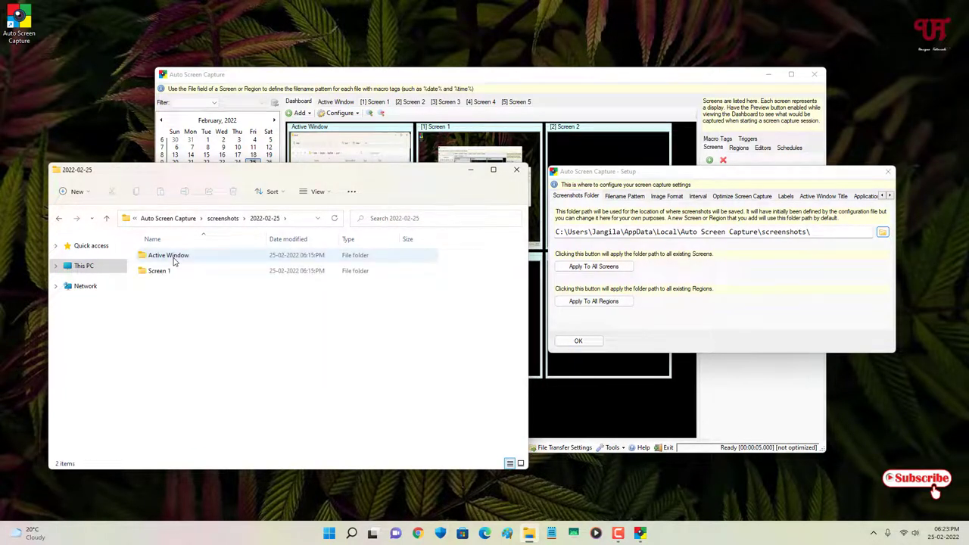
double_click(180, 258)
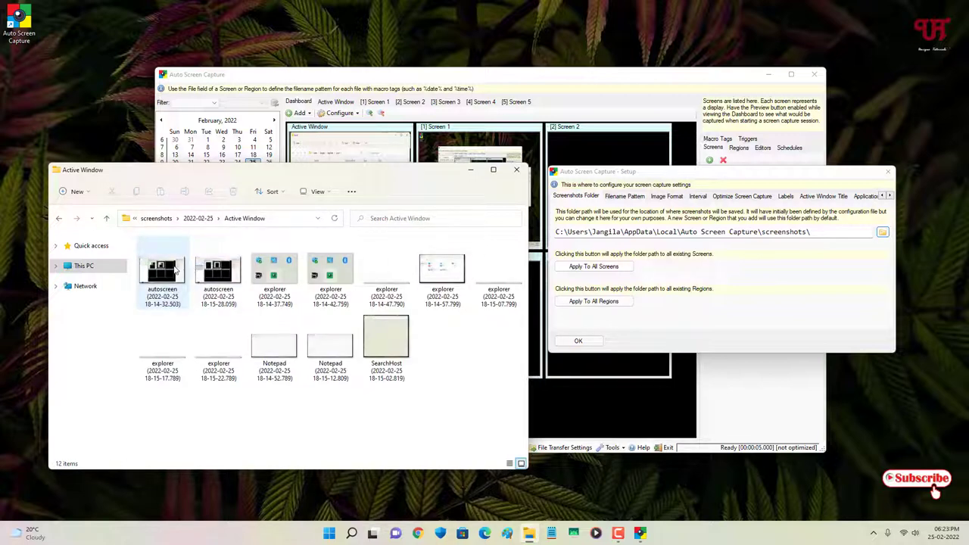
double_click(162, 270)
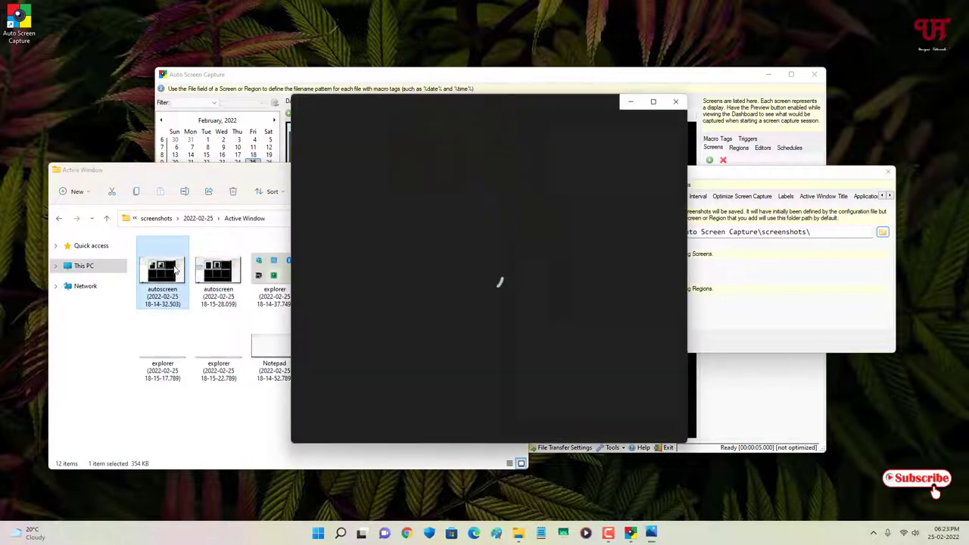
click(680, 279)
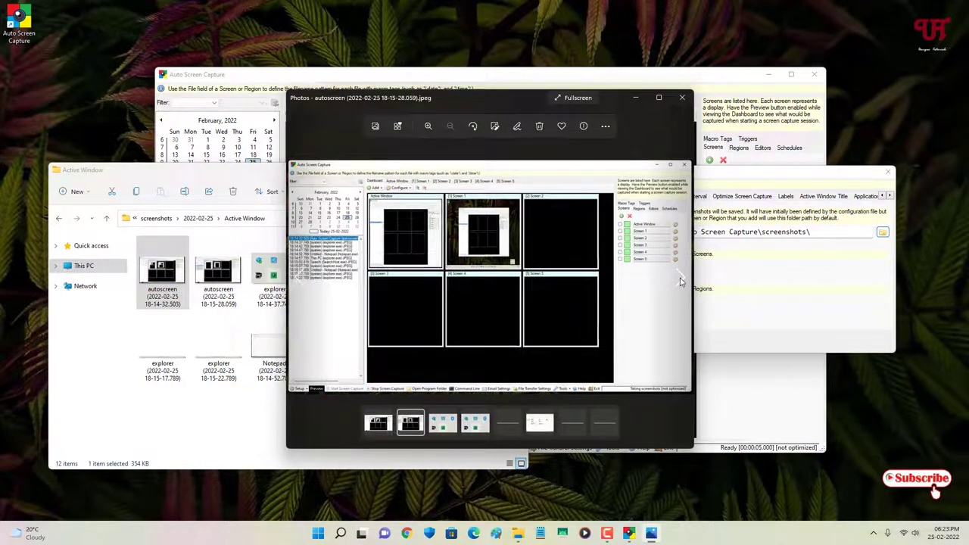
click(680, 278)
click(680, 278)
click(680, 278)
click(679, 278)
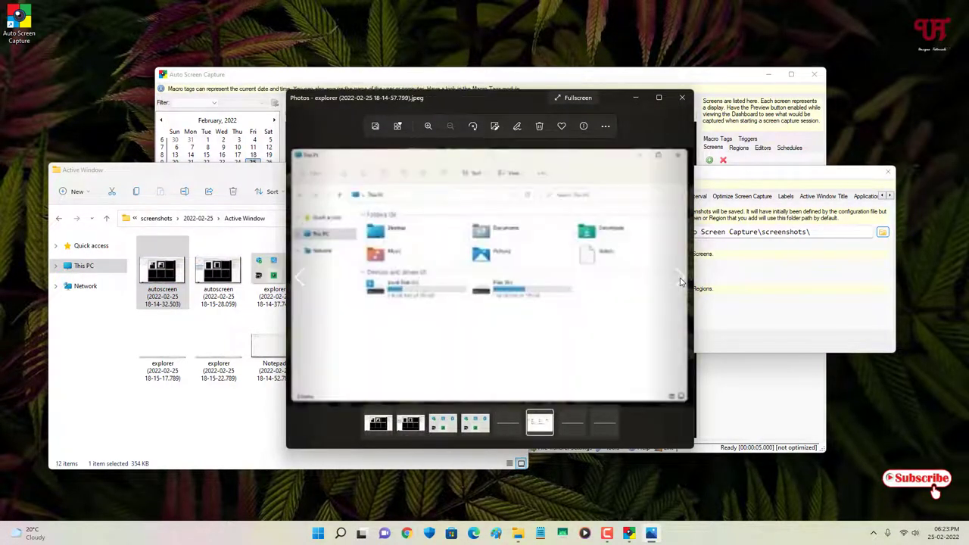
click(680, 278)
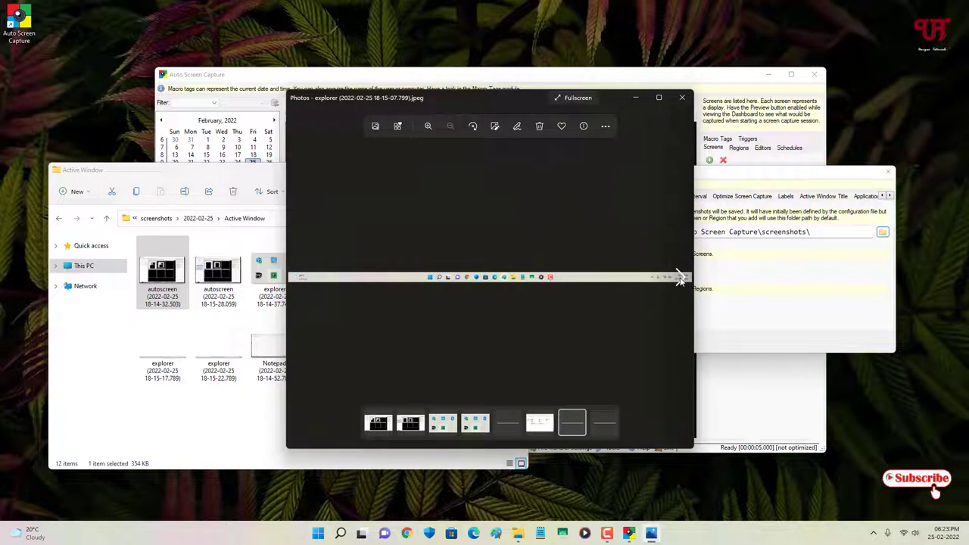
click(680, 279)
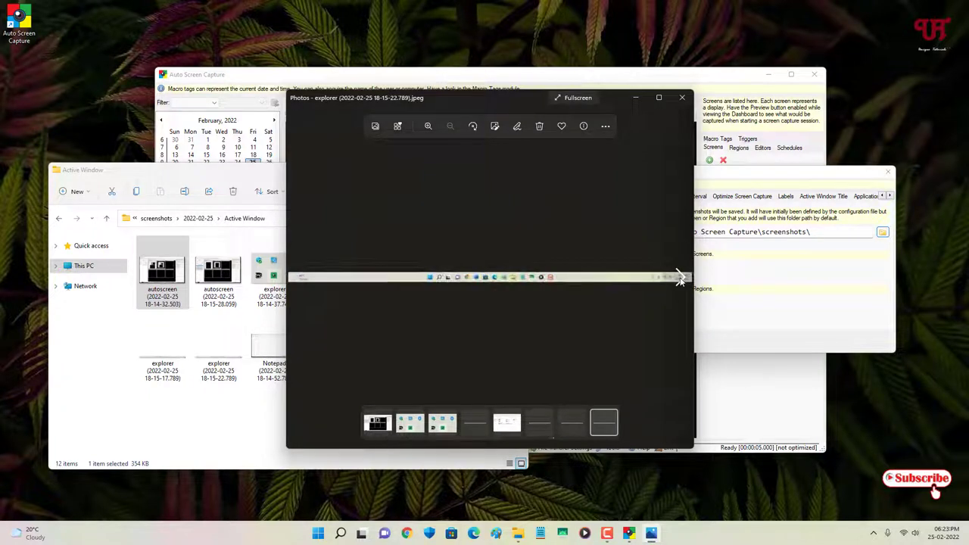
click(679, 279)
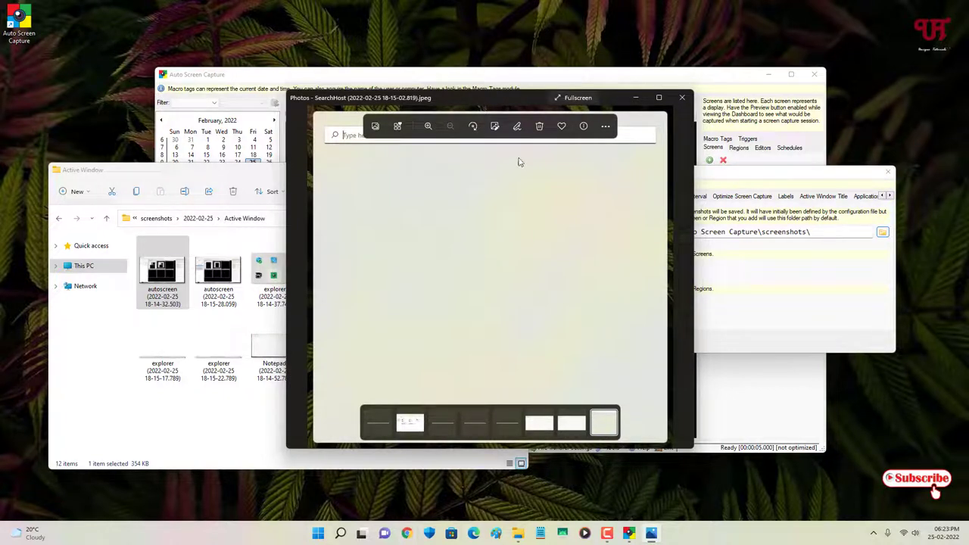
click(682, 100)
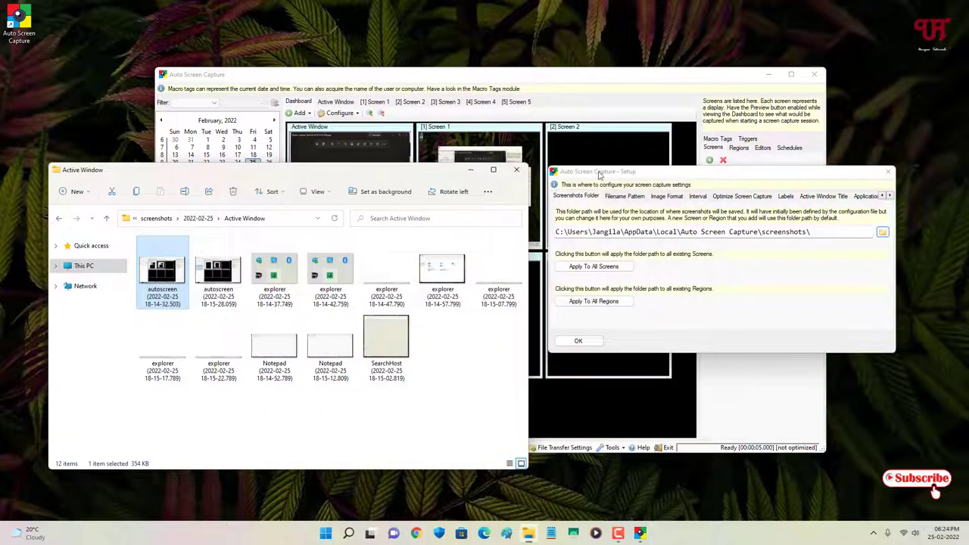
Close the Setup dialog and then the Auto Screen Capture main window
click(520, 175)
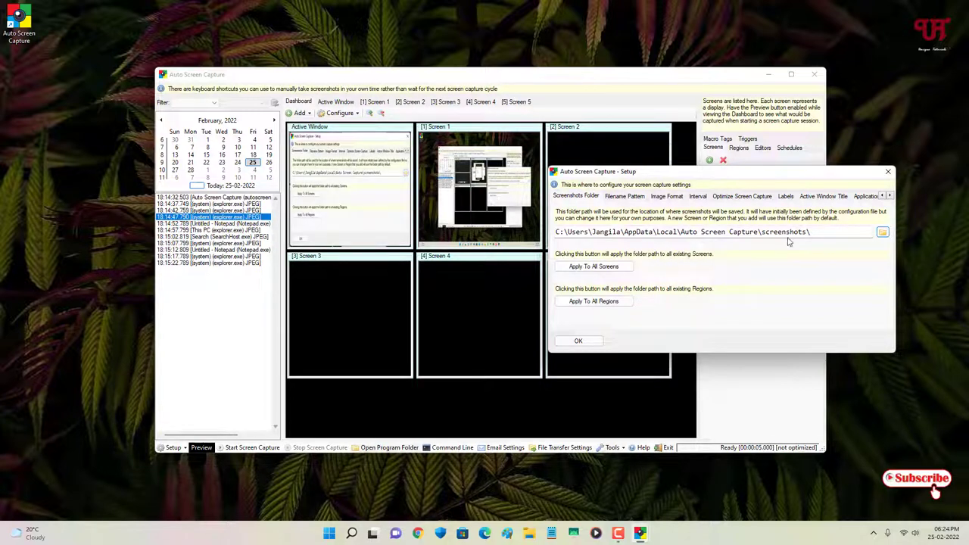
click(887, 171)
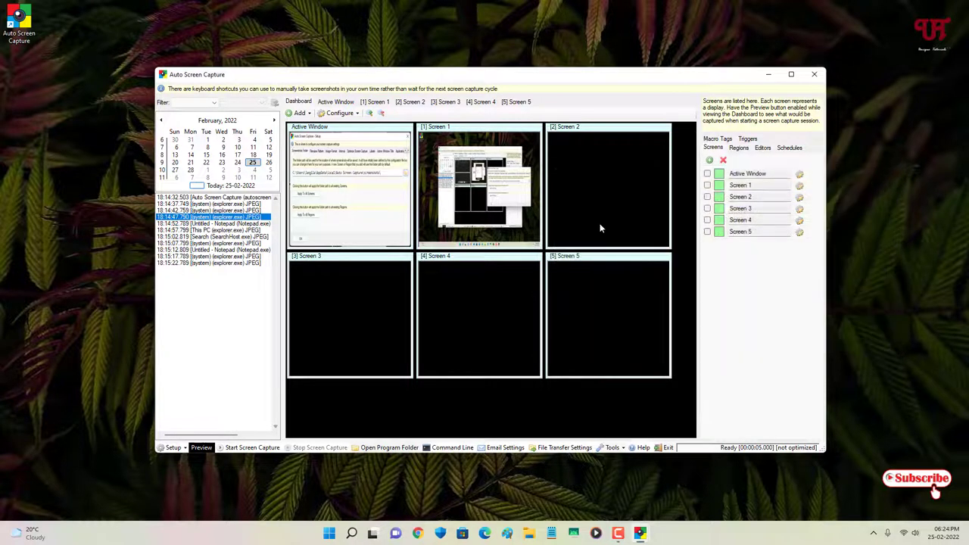
click(816, 74)
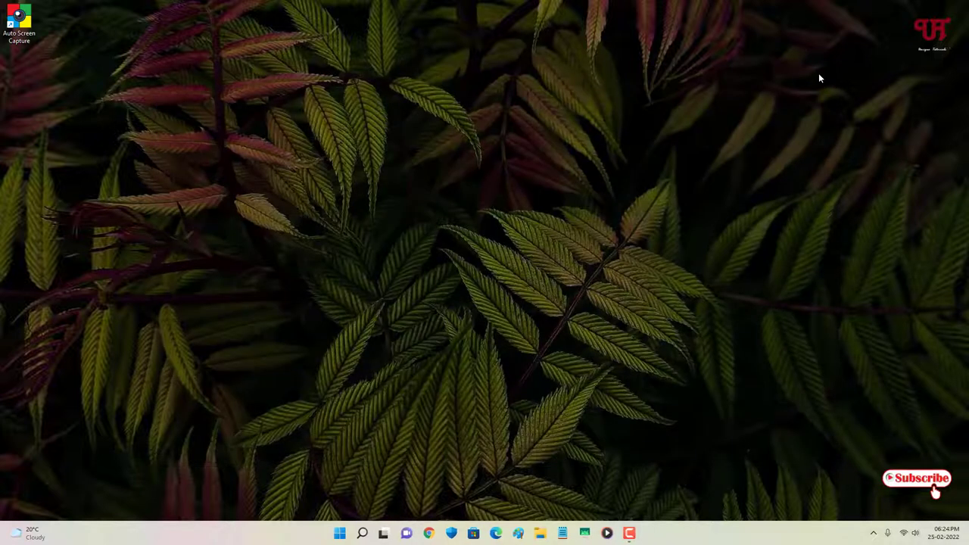